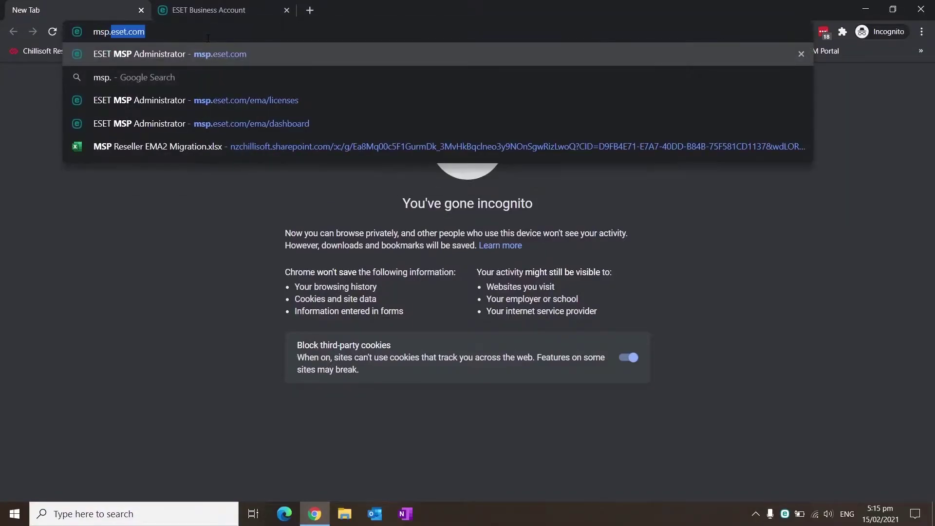
# Sign in to msp.eset.com with the saved New Zealand demo account credentials
pyautogui.write('com')
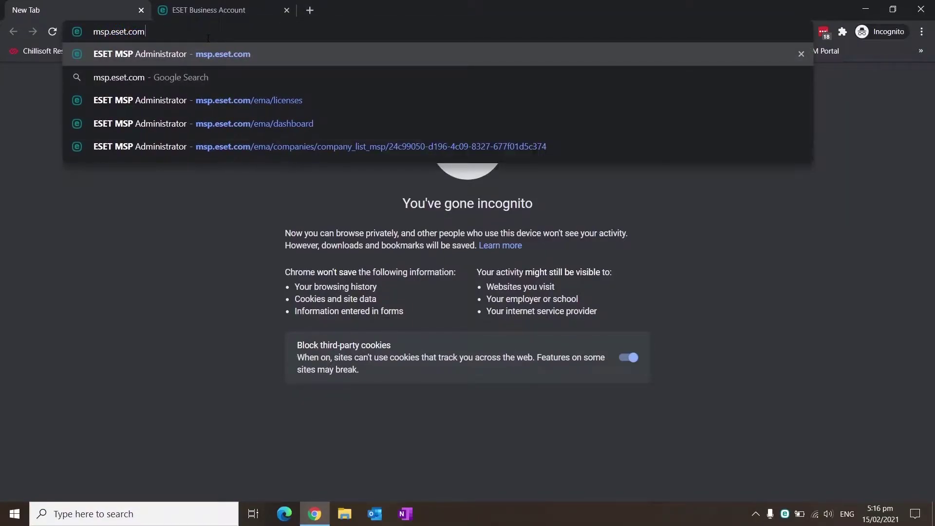
pyautogui.press('Return')
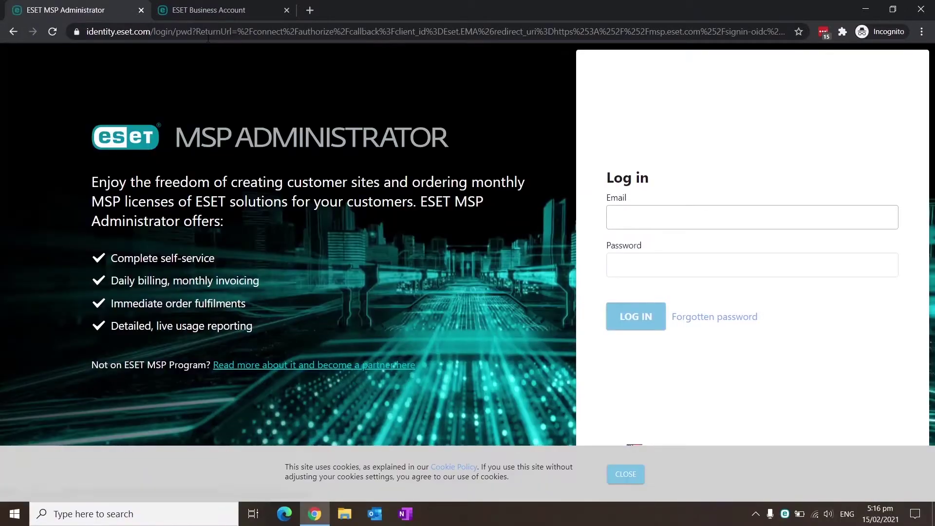
pyautogui.click(822, 31)
pyautogui.write('demo')
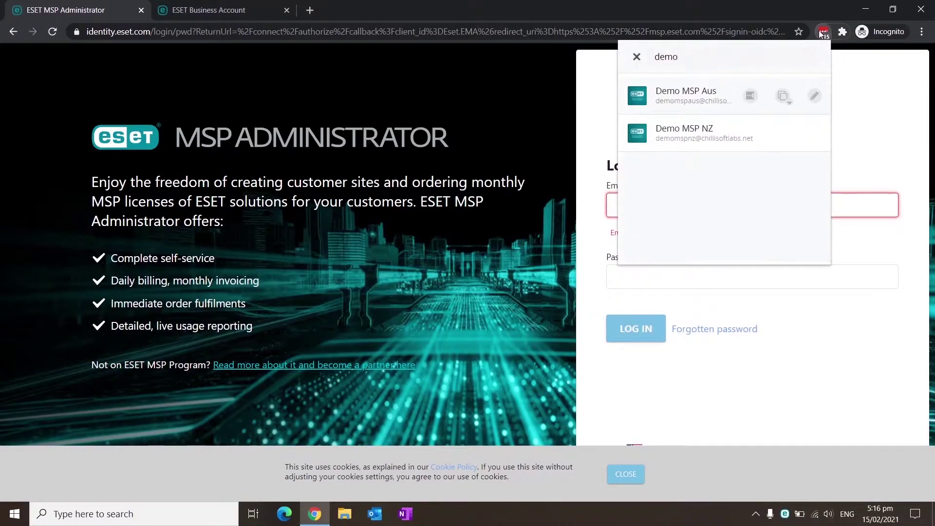
pyautogui.click(697, 133)
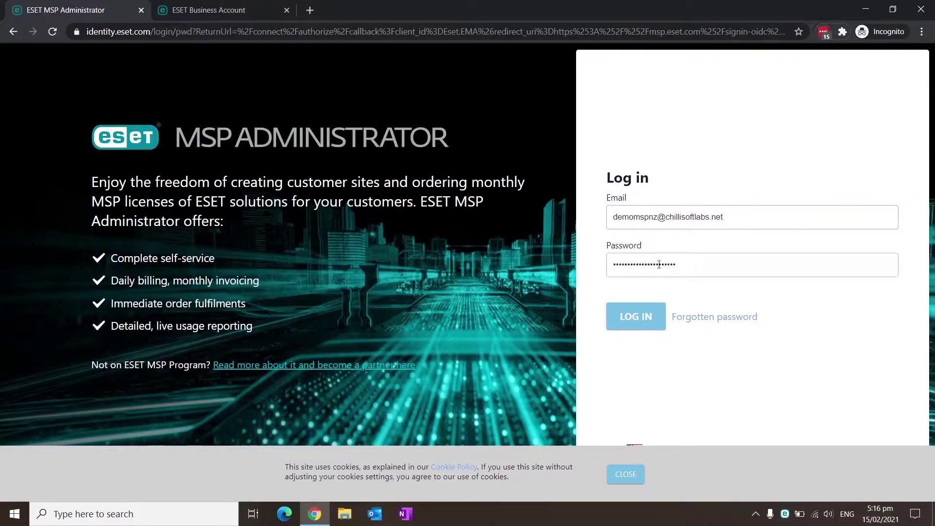
pyautogui.click(633, 317)
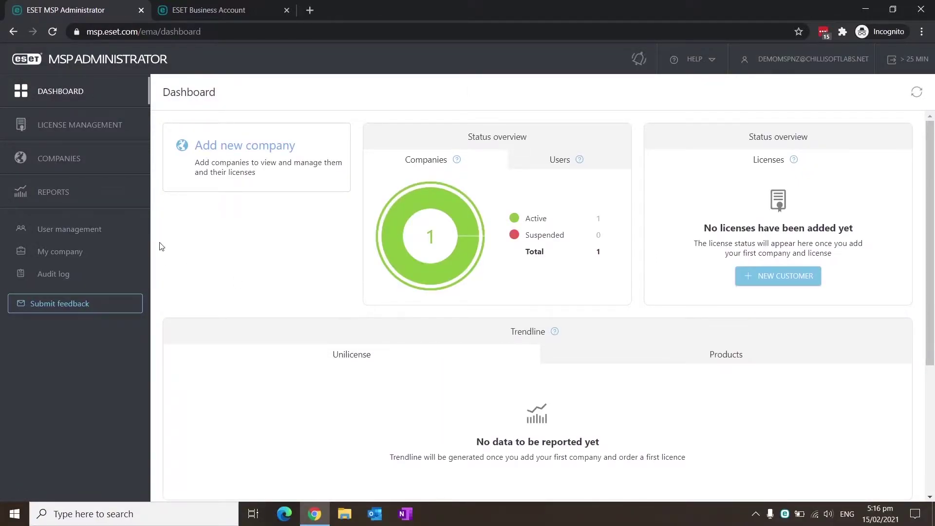
# Go to Demo Customer Blue's Licenses page under Companies
pyautogui.click(85, 159)
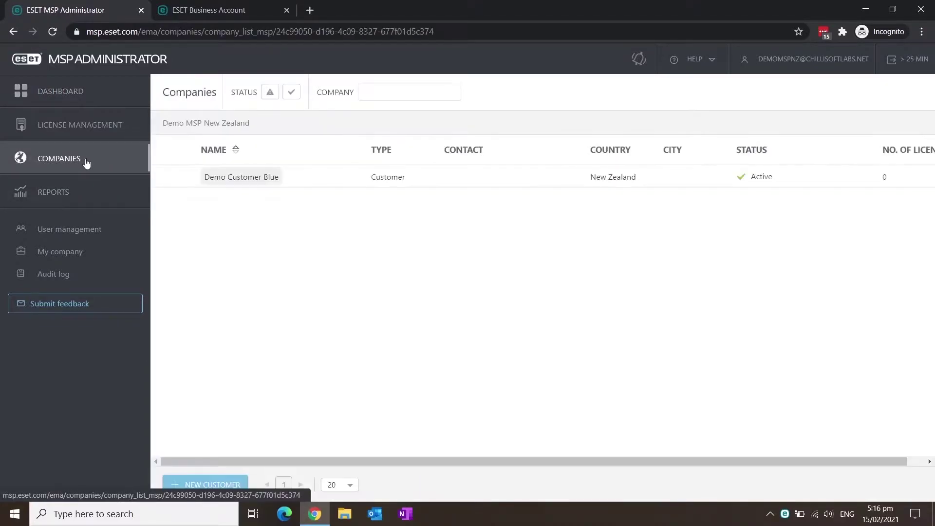
pyautogui.click(237, 183)
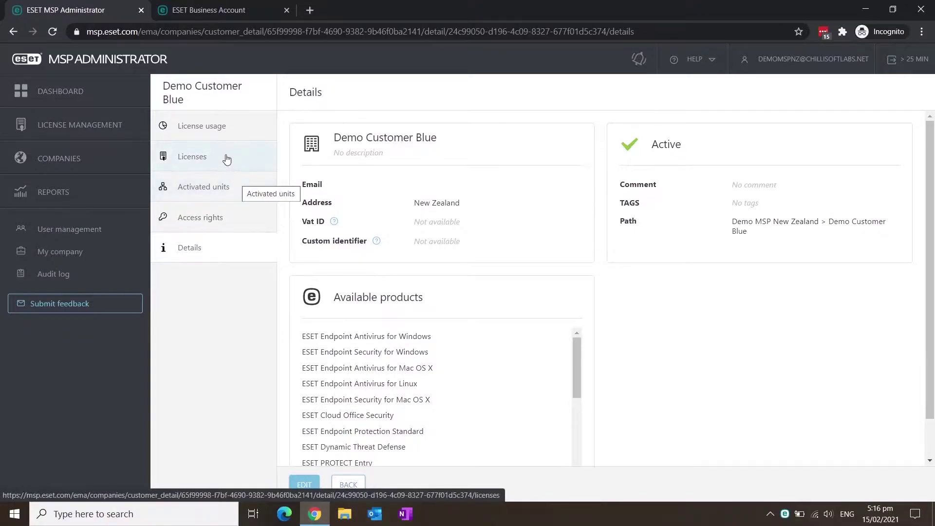
pyautogui.click(226, 159)
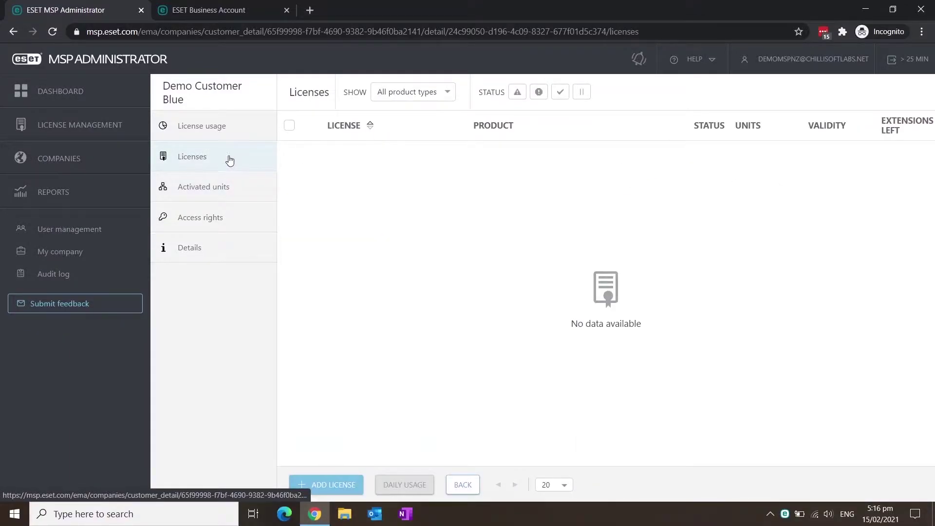
# Add a 25-unit trial ESET PROTECT Complete licence for the customer
pyautogui.click(339, 487)
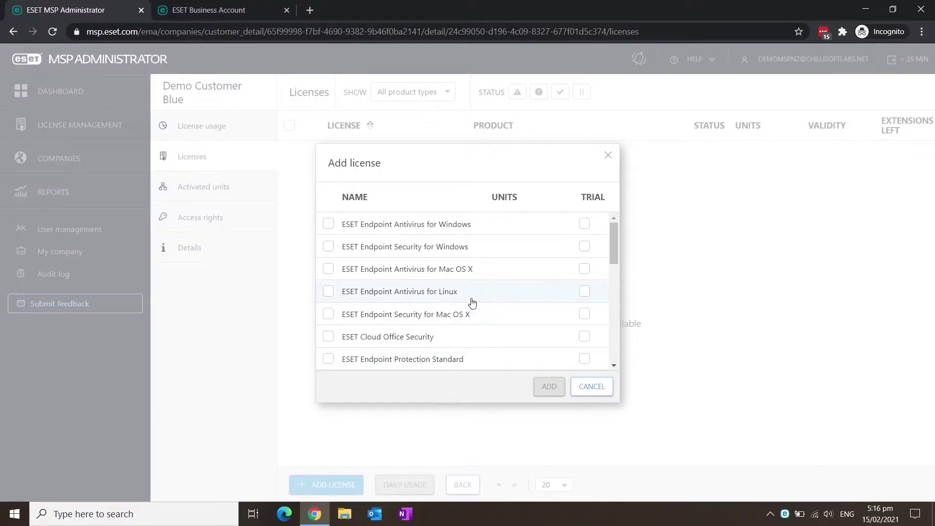
pyautogui.scroll(-3, 462, 307)
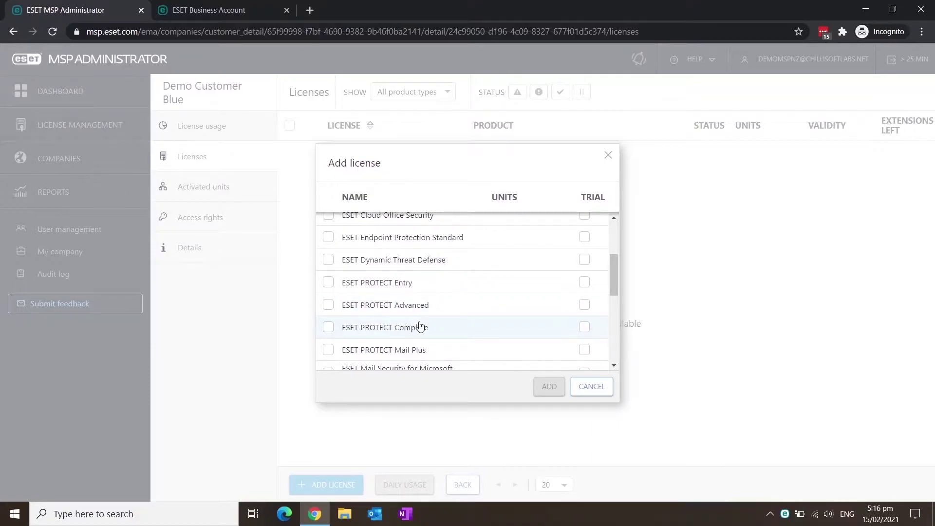
pyautogui.click(584, 328)
pyautogui.click(329, 327)
pyautogui.doubleClick(513, 326)
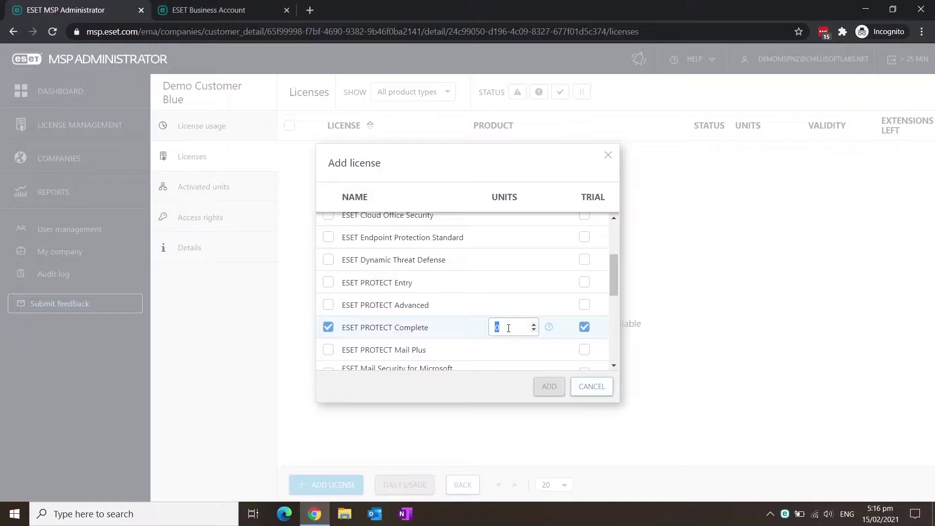
pyautogui.write('25')
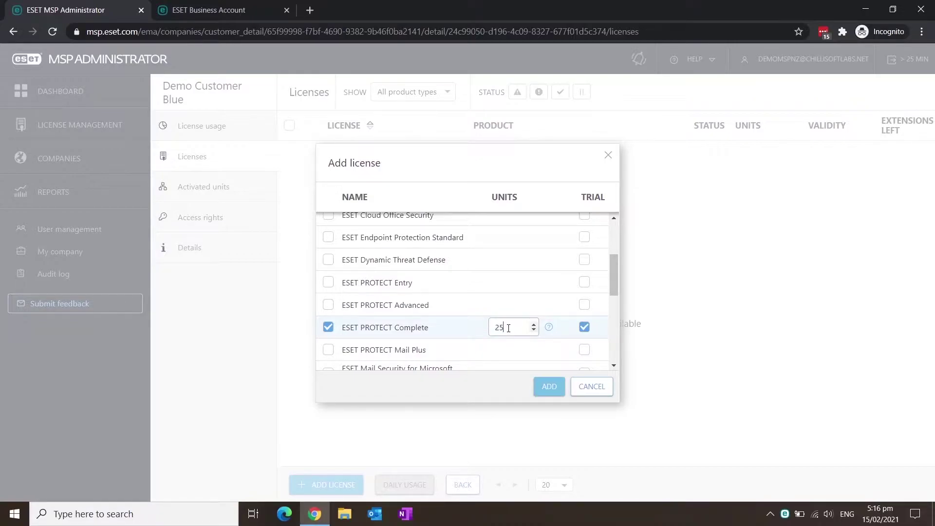
pyautogui.click(548, 387)
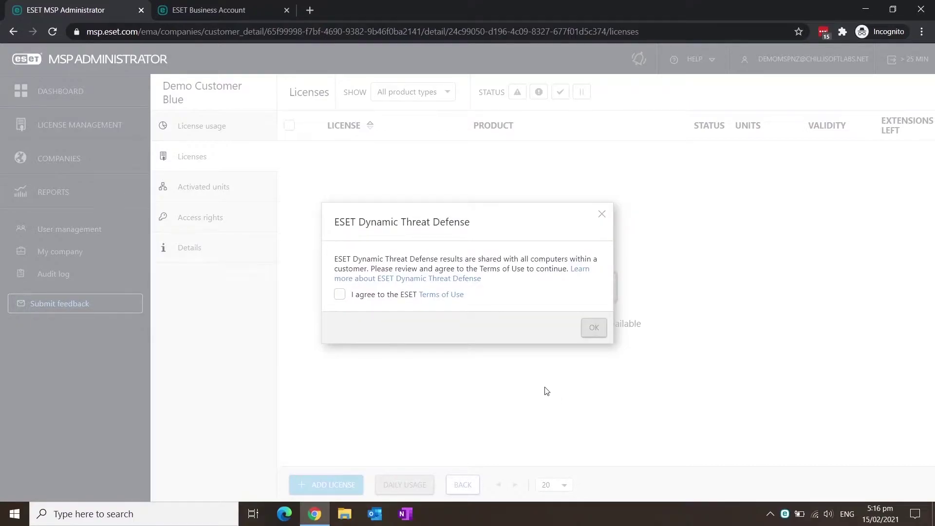
# Accept the ESET Terms of Use, expand the licence's included products, and view Access rights
pyautogui.click(340, 296)
pyautogui.click(589, 332)
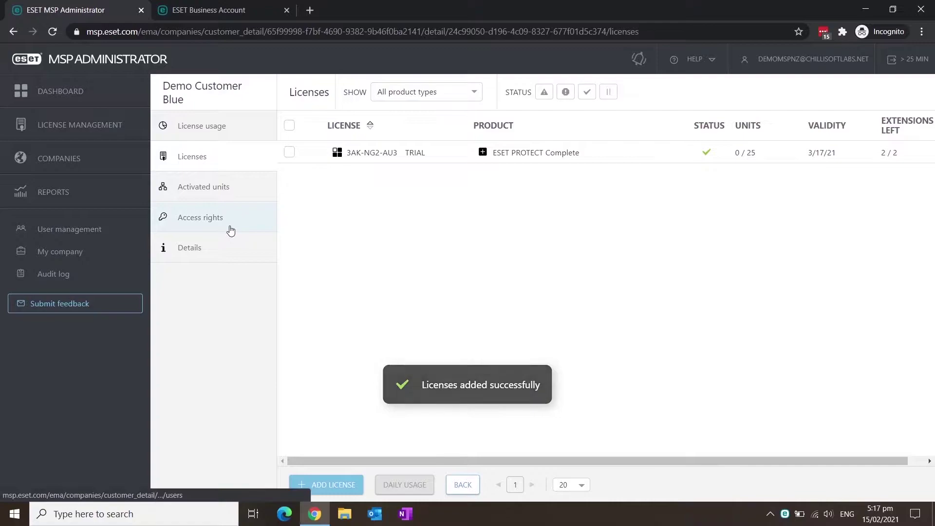
pyautogui.click(482, 152)
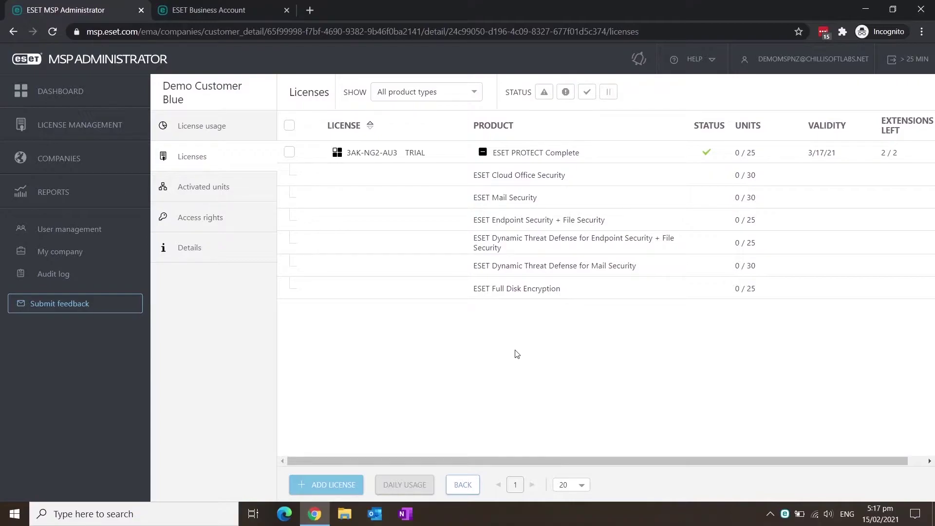
pyautogui.click(220, 219)
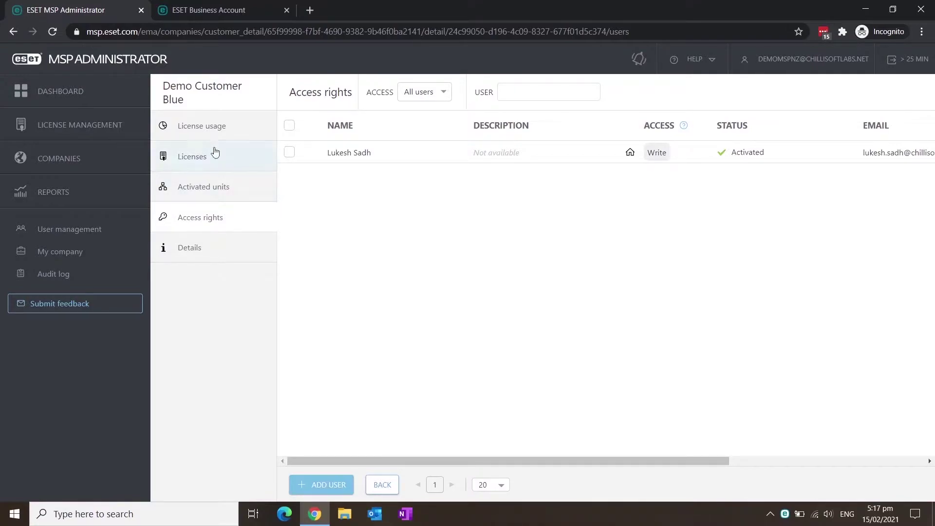
# From the Dashboard, activate ESET PROTECT Cloud in the EU region, accepting its agreement
pyautogui.click(83, 93)
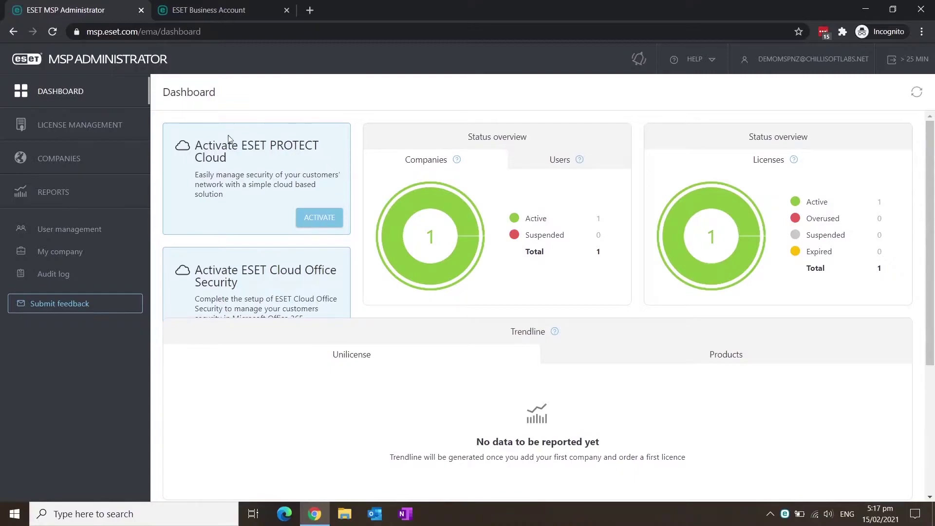
pyautogui.click(319, 224)
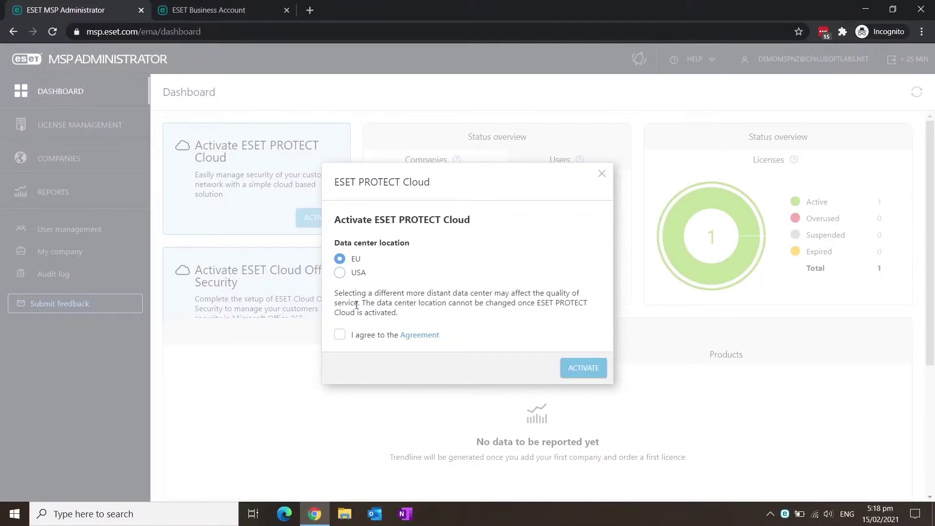
pyautogui.click(341, 337)
pyautogui.click(587, 369)
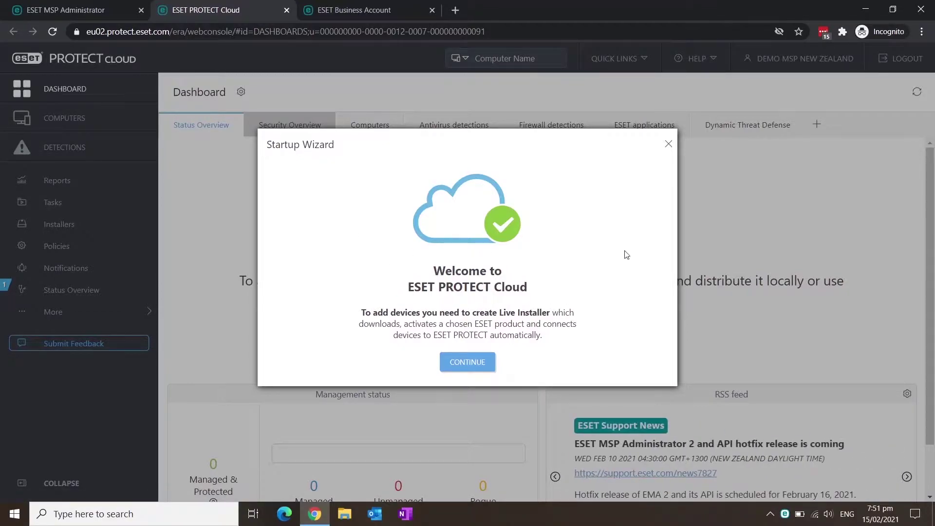
# Dismiss the Startup Wizard, then add and verify the ESET PROTECT Complete trial licence key
pyautogui.click(668, 145)
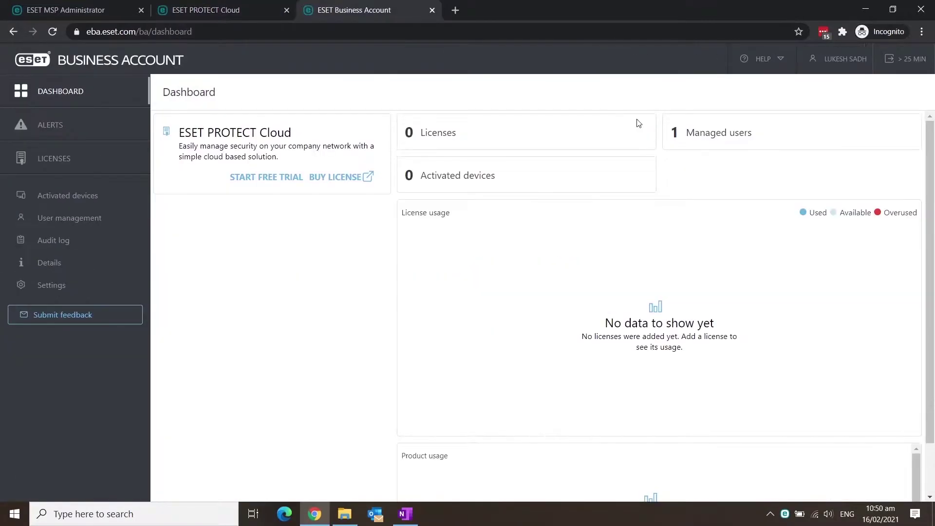
pyautogui.click(68, 160)
pyautogui.click(435, 278)
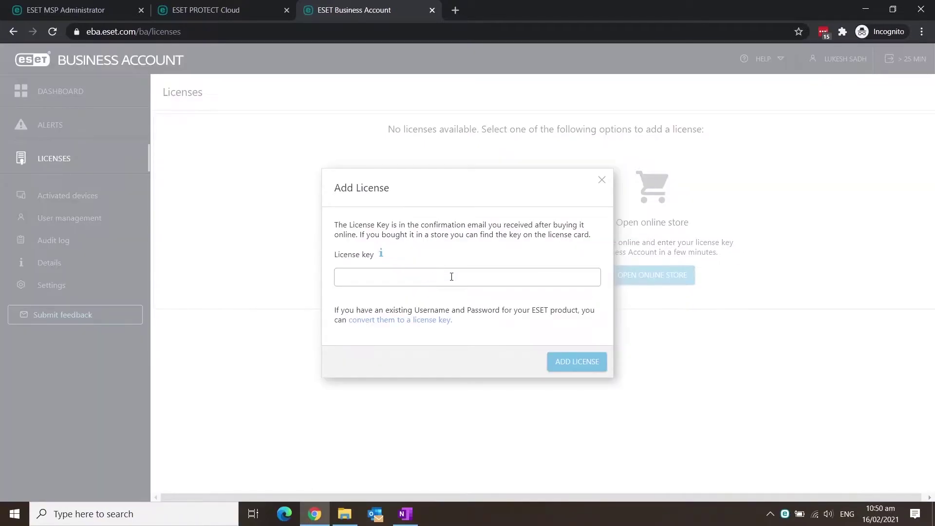
pyautogui.hotkey('ctrl', 'v')
pyautogui.click(589, 361)
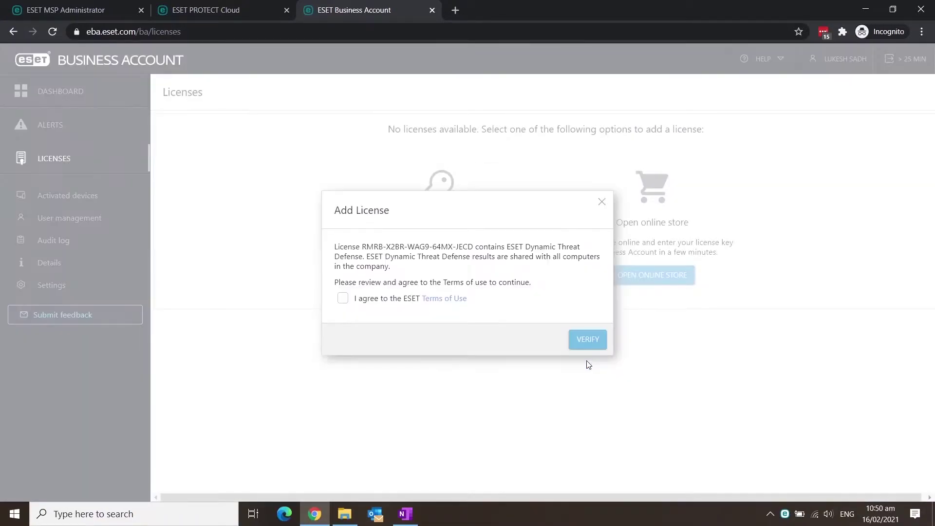
pyautogui.click(344, 299)
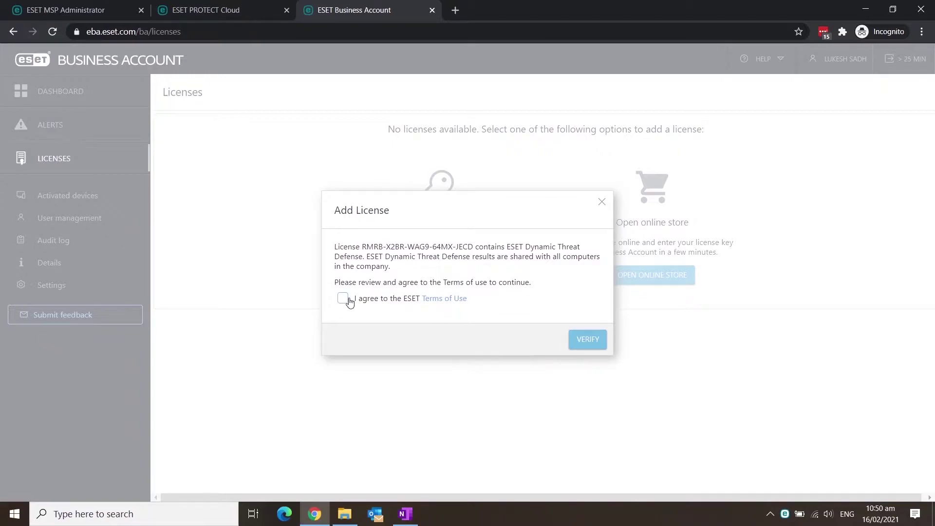
pyautogui.click(584, 347)
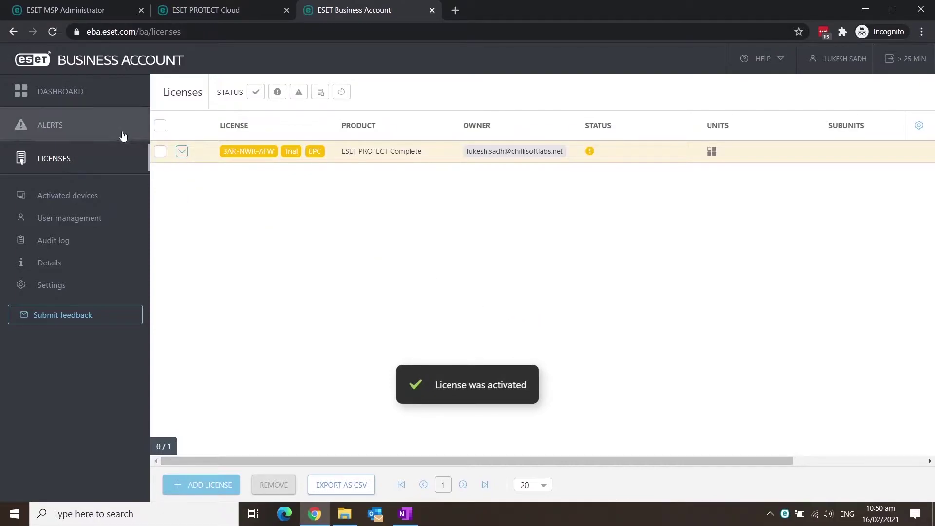
pyautogui.click(101, 100)
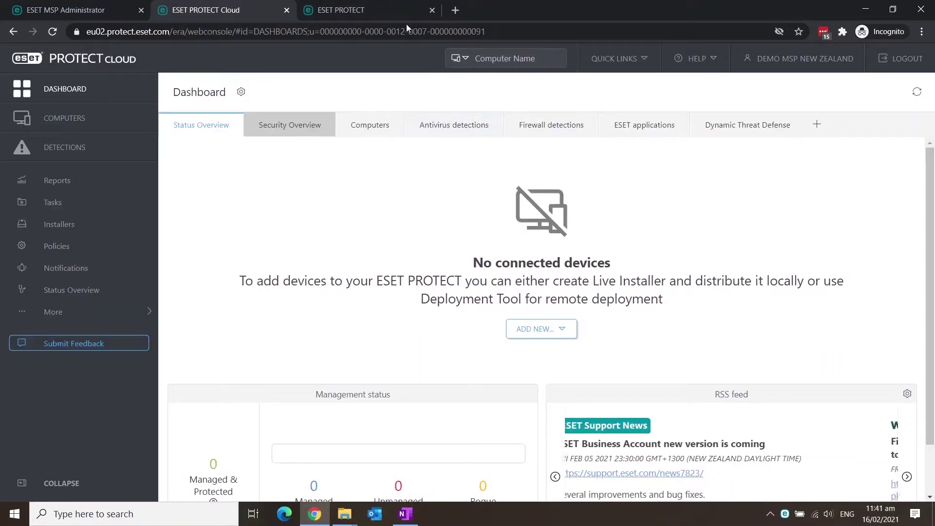
# Check the five on-premises computers, then download the migration policy from Quick Links
pyautogui.click(389, 14)
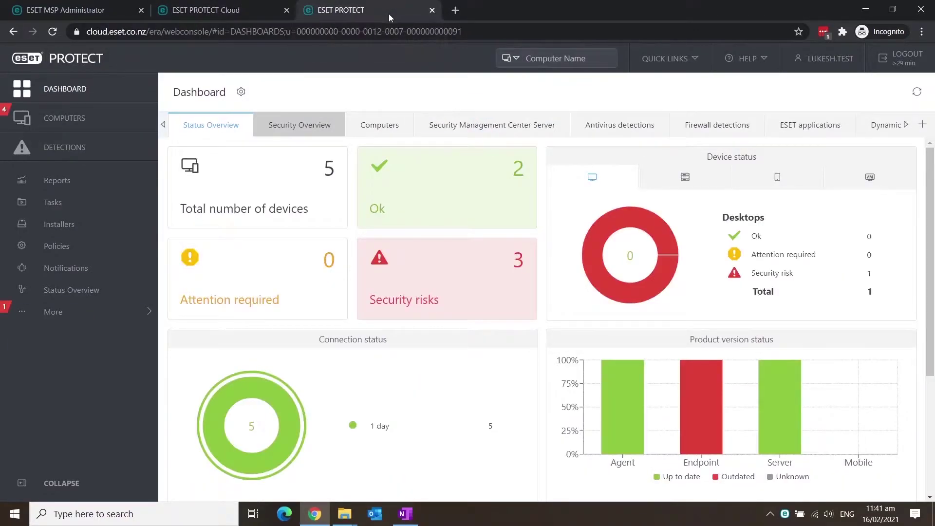
pyautogui.click(327, 188)
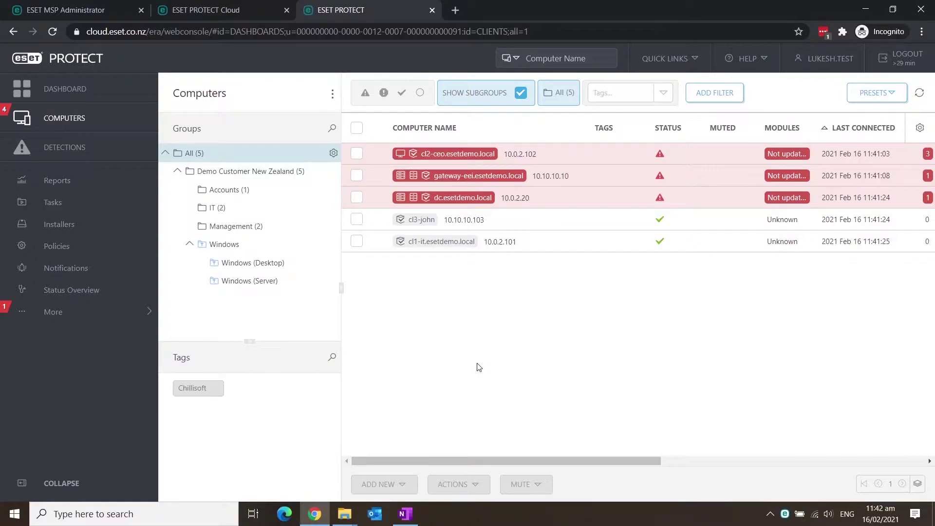
pyautogui.click(221, 12)
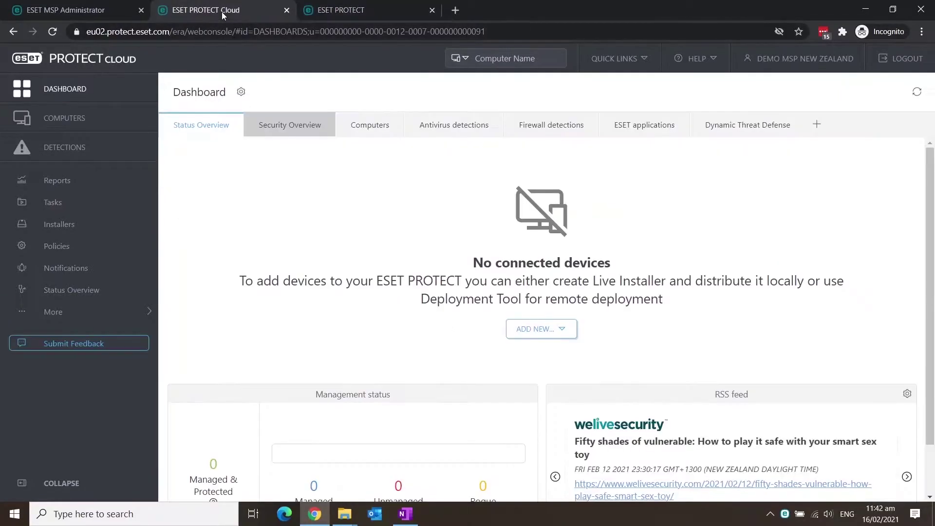
pyautogui.click(637, 68)
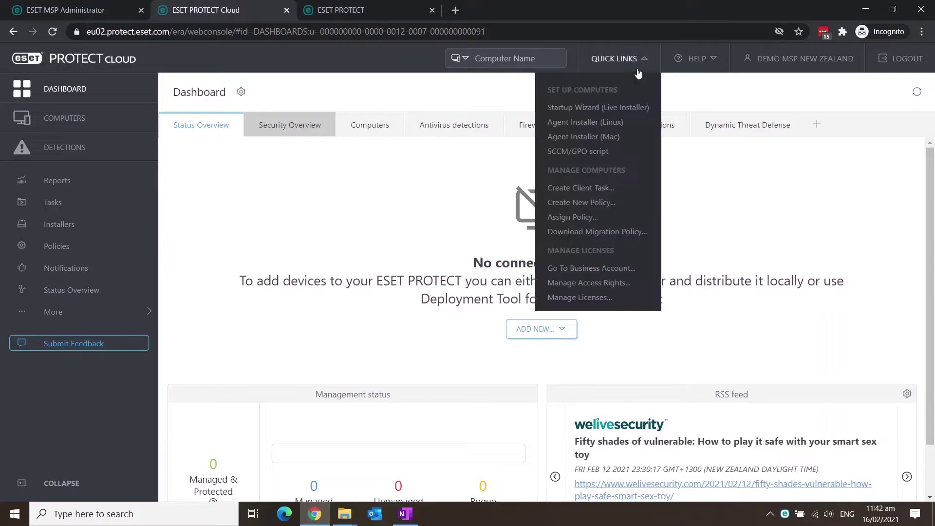
pyautogui.click(612, 232)
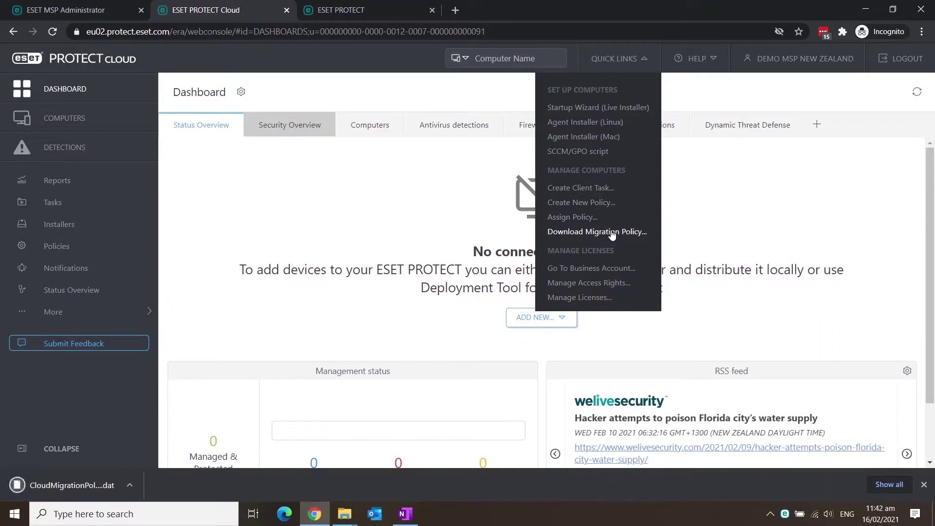
pyautogui.click(375, 11)
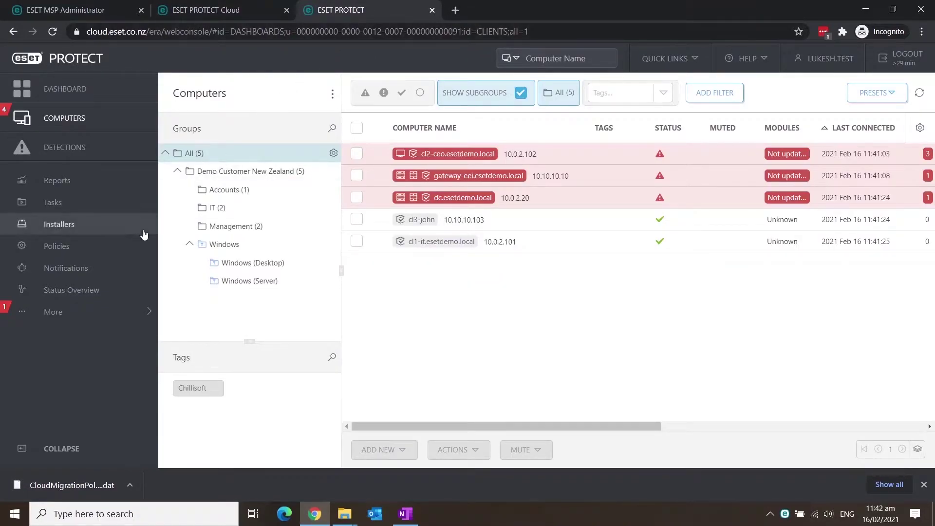
# Import the downloaded CloudMigrationPolicy .dat file into Policies
pyautogui.click(122, 250)
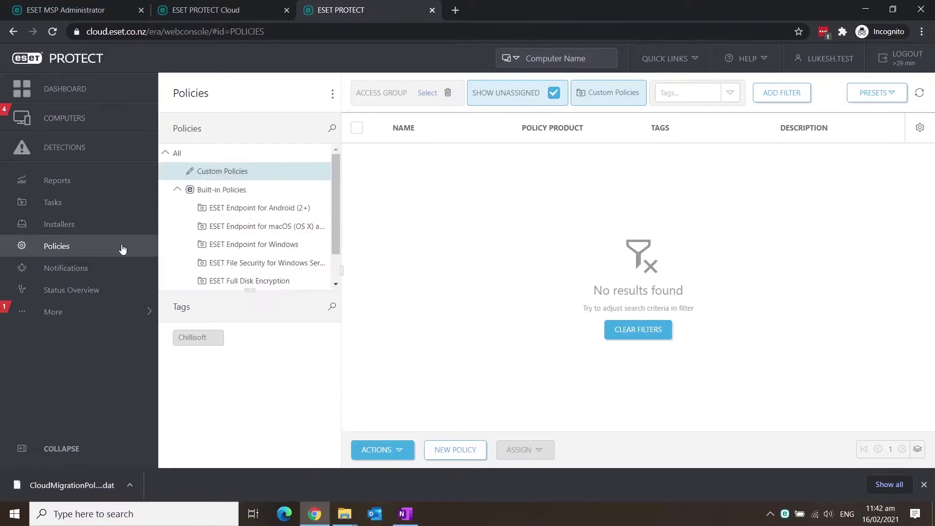
pyautogui.click(384, 456)
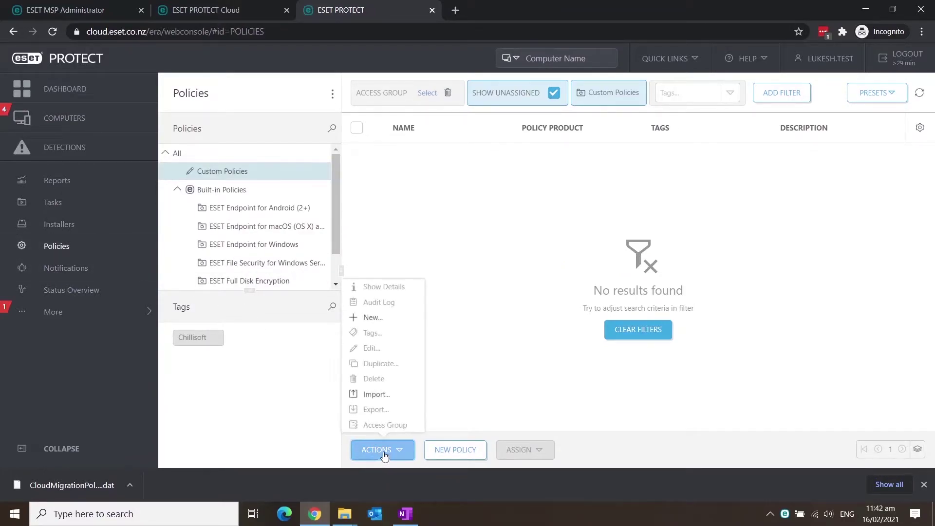
pyautogui.click(380, 395)
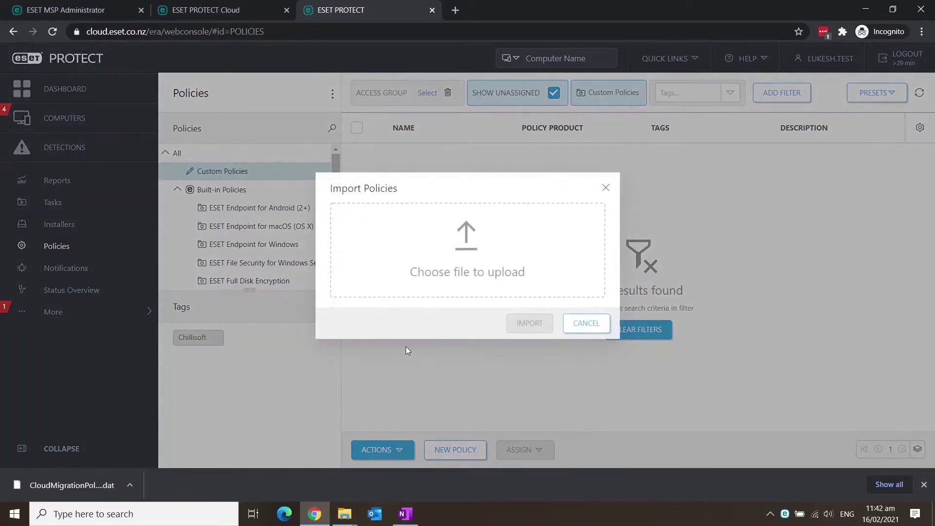
pyautogui.click(466, 243)
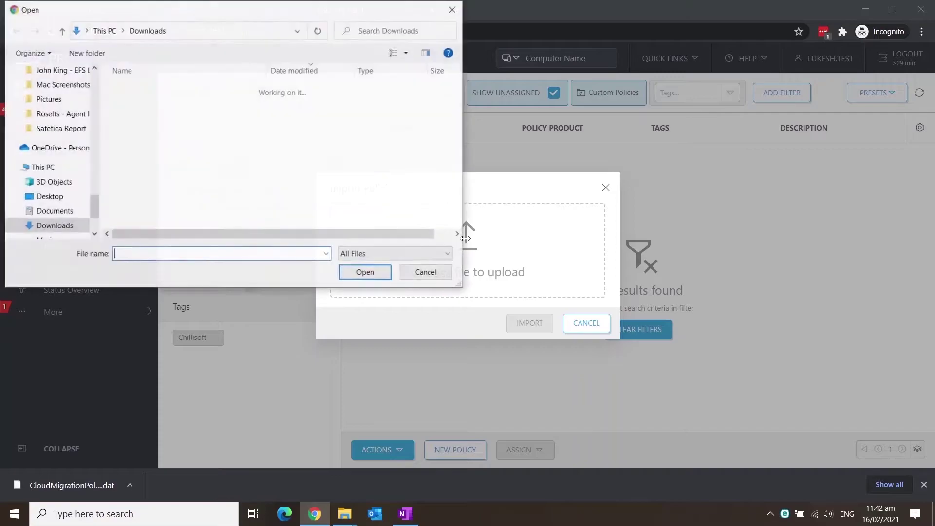
pyautogui.click(279, 105)
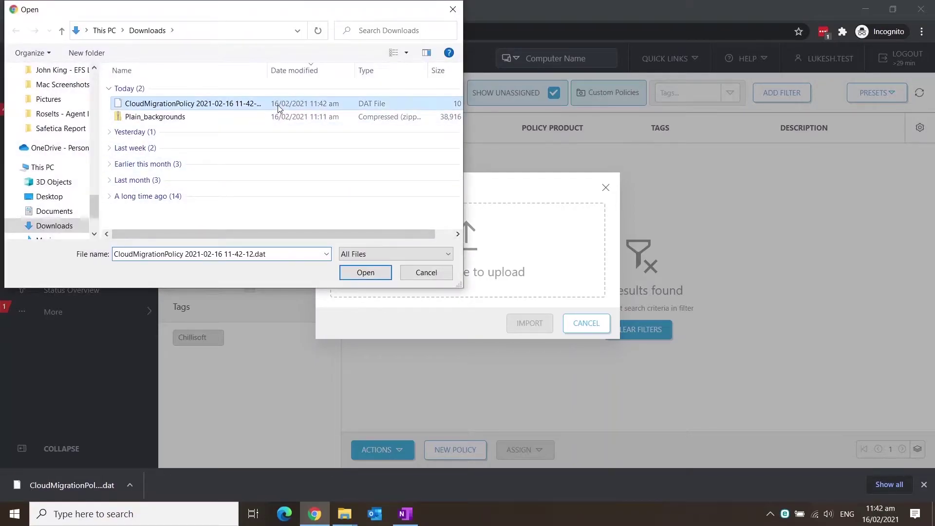
pyautogui.click(365, 273)
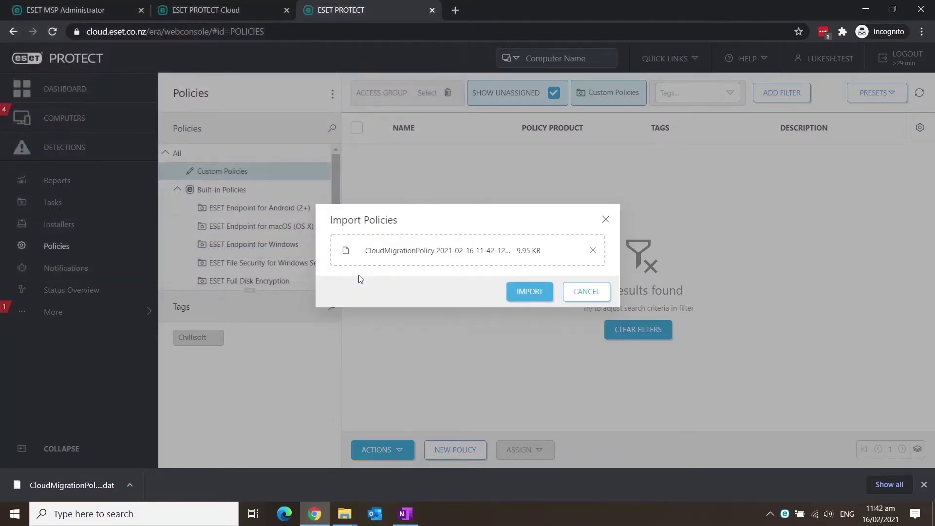
pyautogui.click(529, 292)
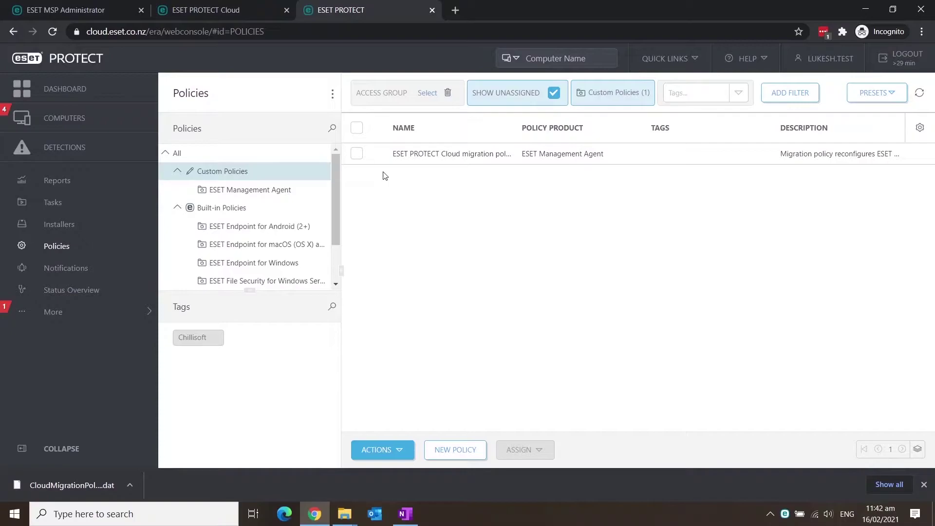
# Assign the imported migration policy to the Demo Customer New Zealand group
pyautogui.click(377, 155)
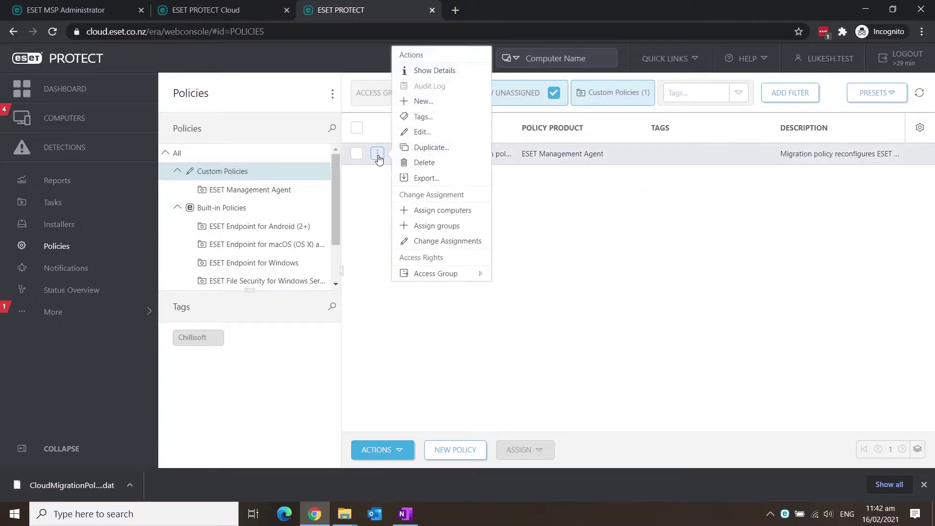
pyautogui.click(447, 231)
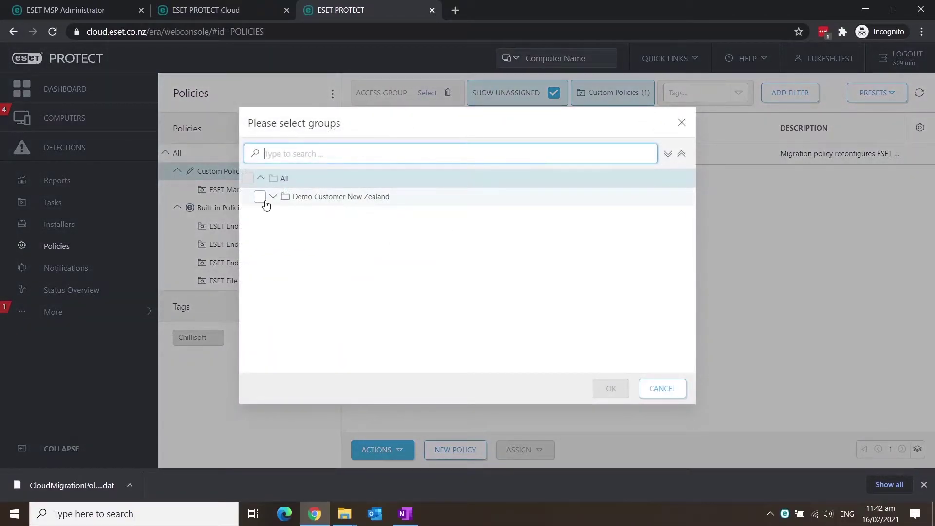
pyautogui.click(265, 204)
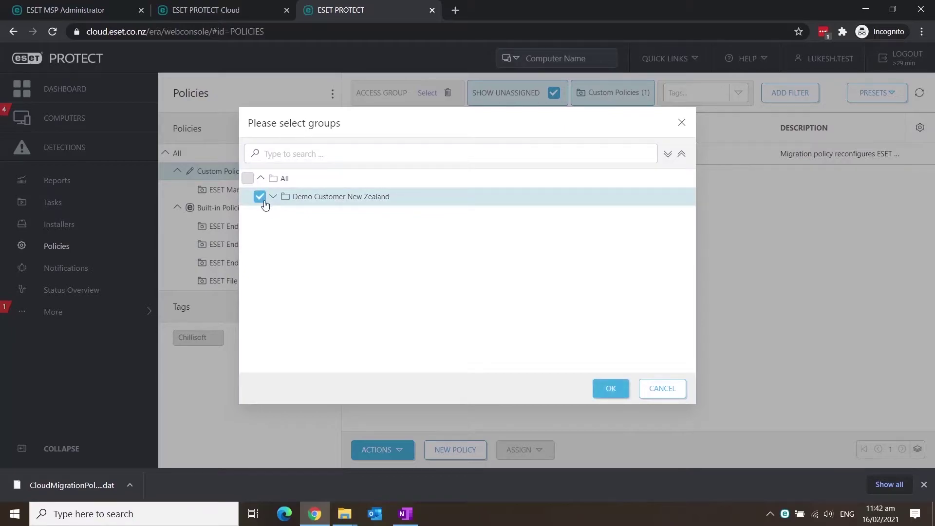
pyautogui.click(611, 388)
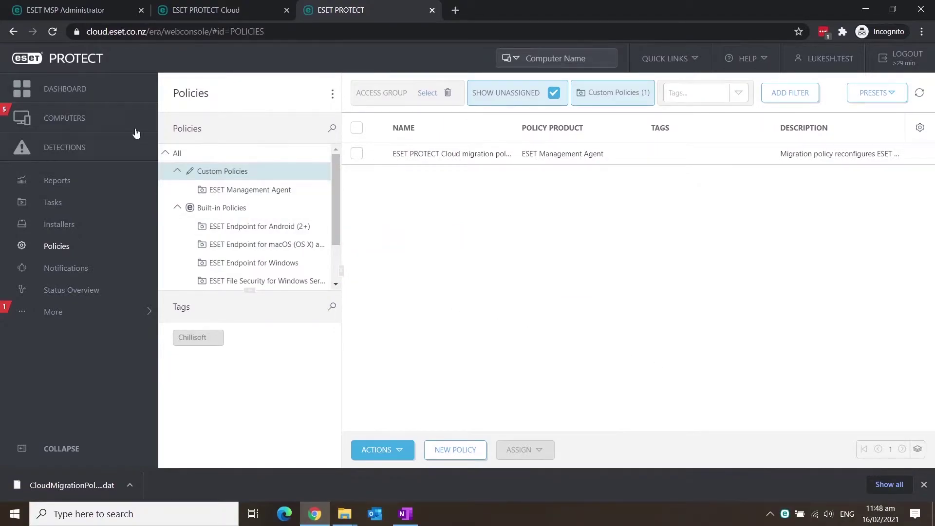
# Refresh the Cloud dashboard and bring up the Computers list with all five migrated devices
pyautogui.click(104, 117)
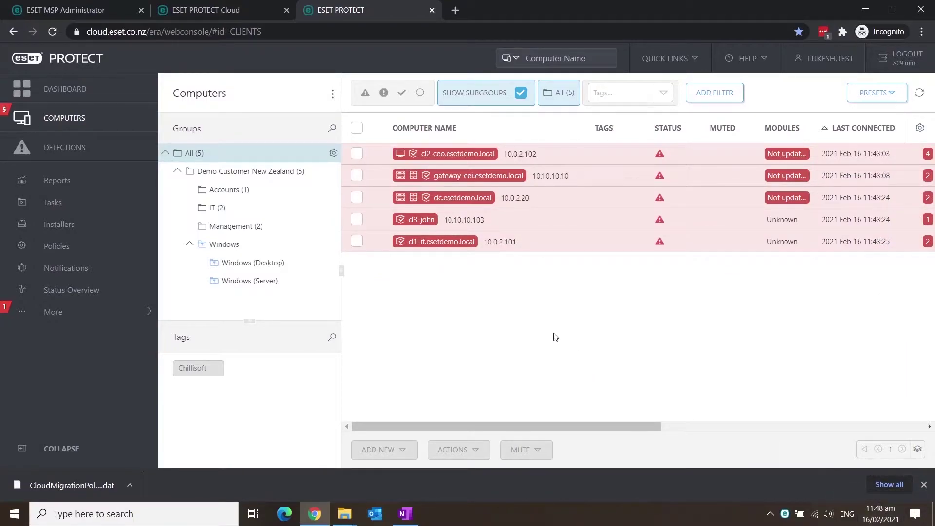
pyautogui.click(233, 10)
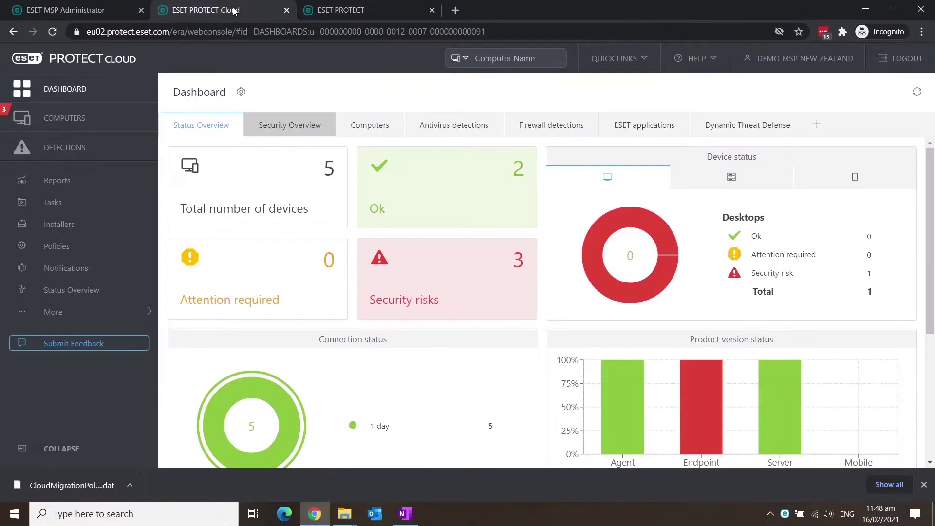
pyautogui.click(917, 93)
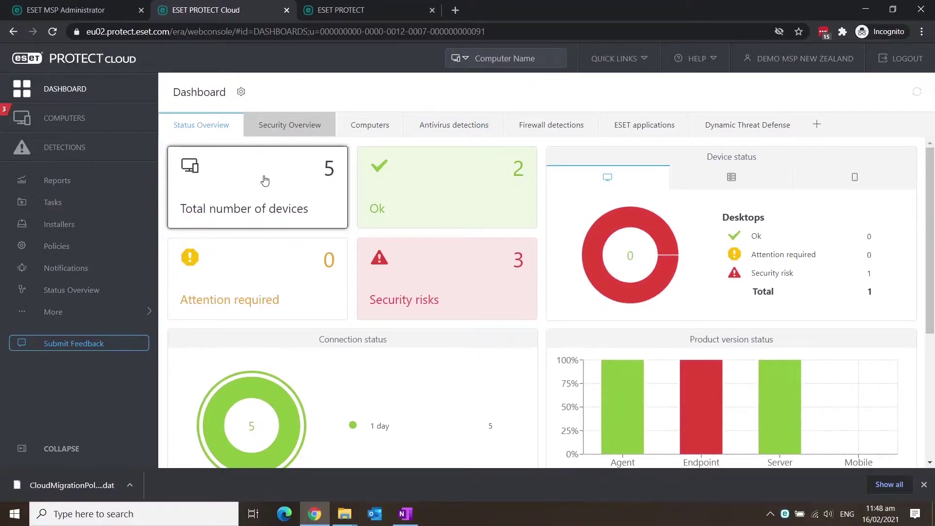
pyautogui.click(265, 181)
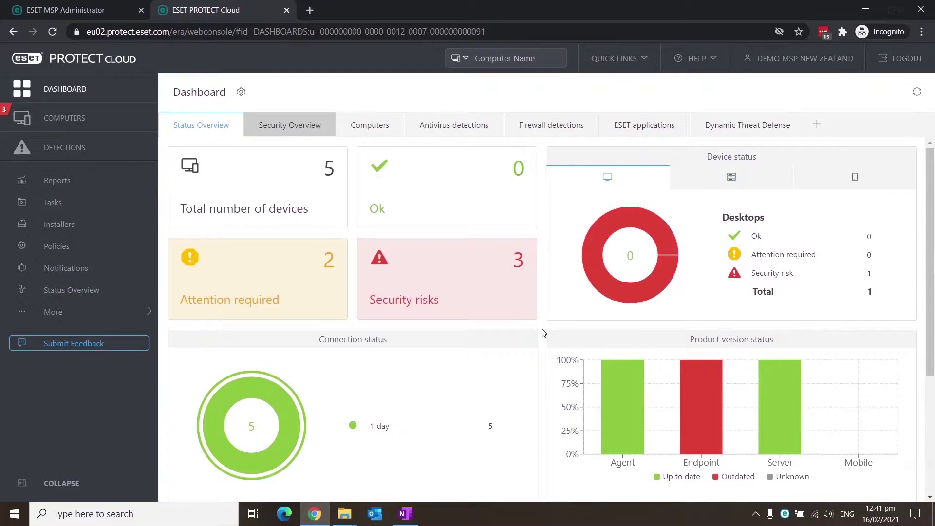
pyautogui.click(128, 122)
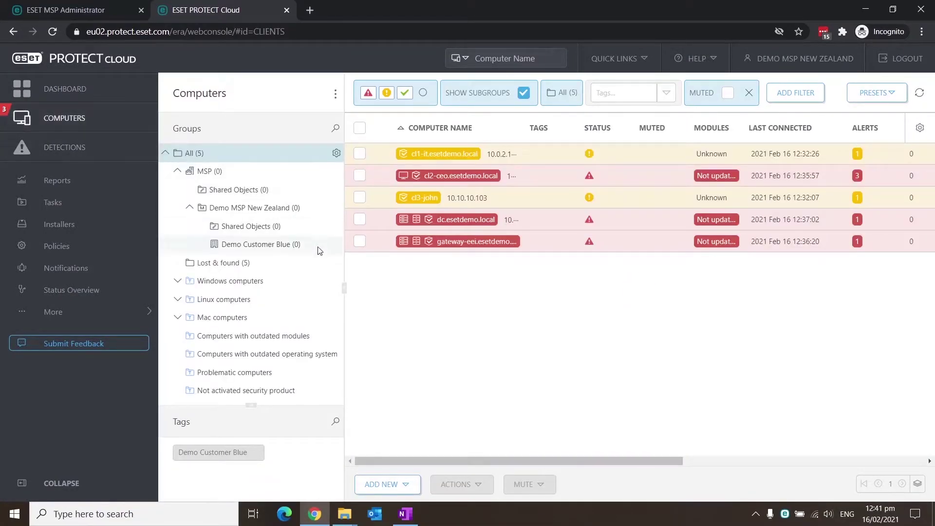
# Browse the Windows computers subgroups, ending on the two computers in Windows (servers)
pyautogui.click(177, 284)
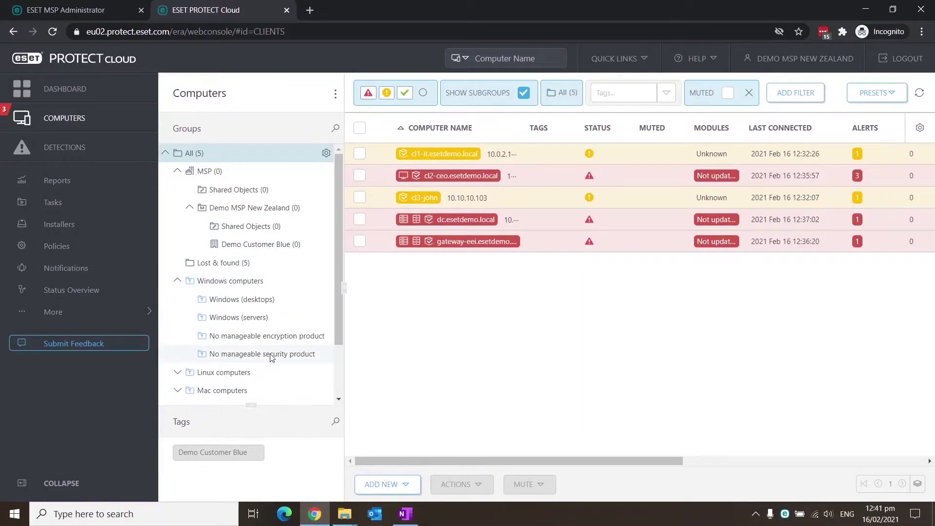
pyautogui.click(292, 300)
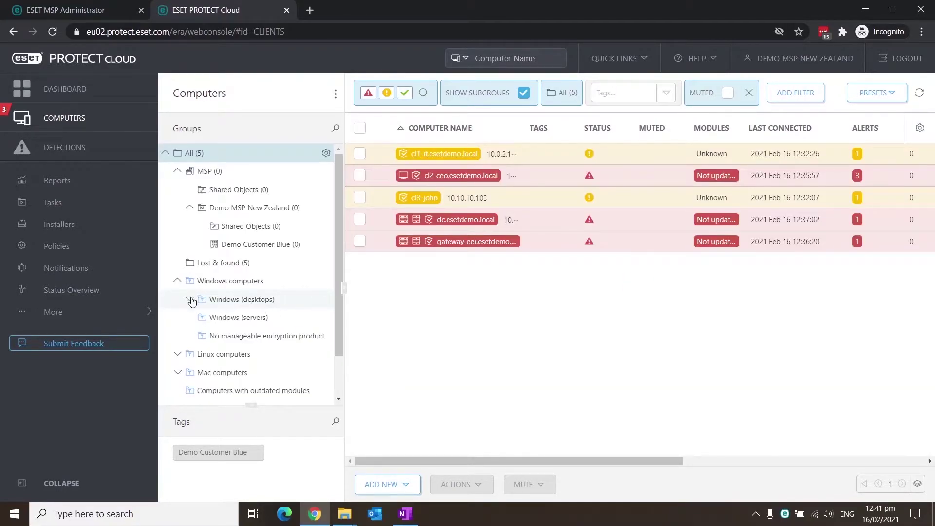
pyautogui.click(190, 299)
pyautogui.click(249, 306)
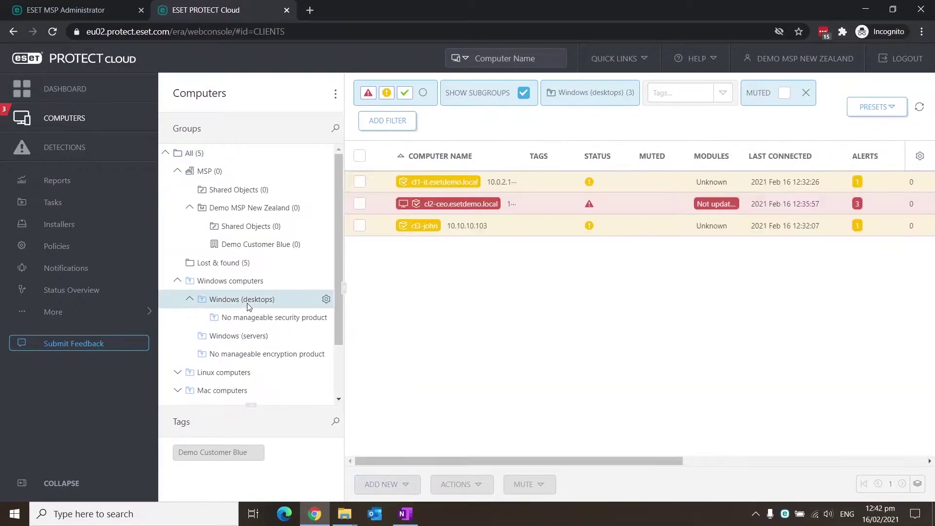
pyautogui.click(254, 318)
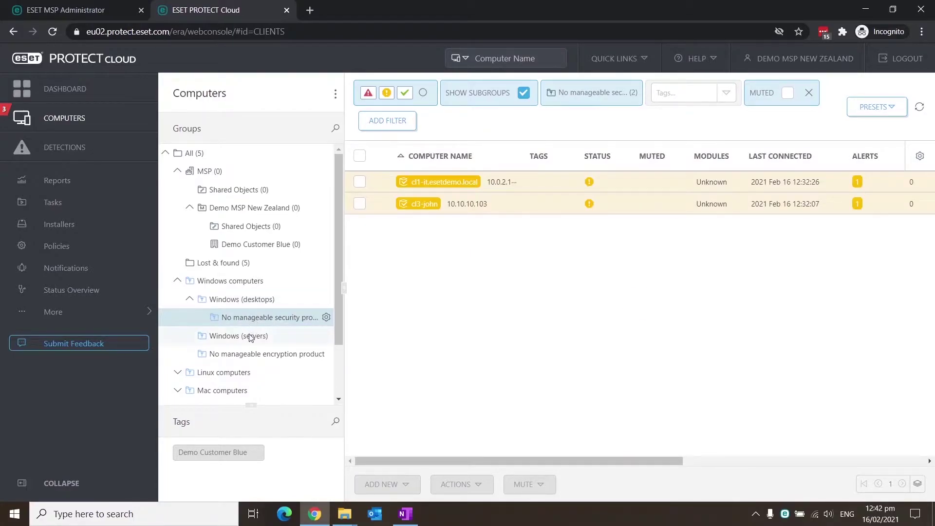
pyautogui.click(252, 339)
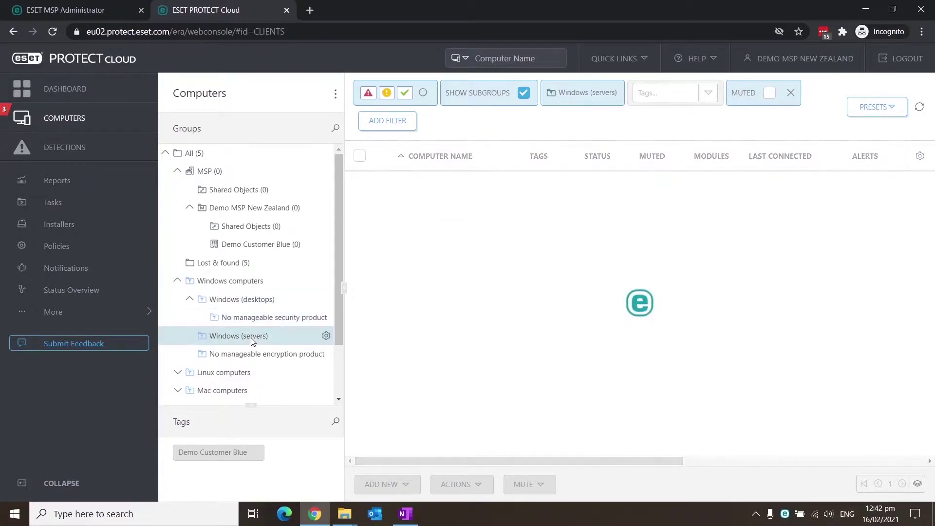
pyautogui.click(326, 337)
# Create the 'Not activated security product' dynamic group from its template and list its computers
pyautogui.click(276, 292)
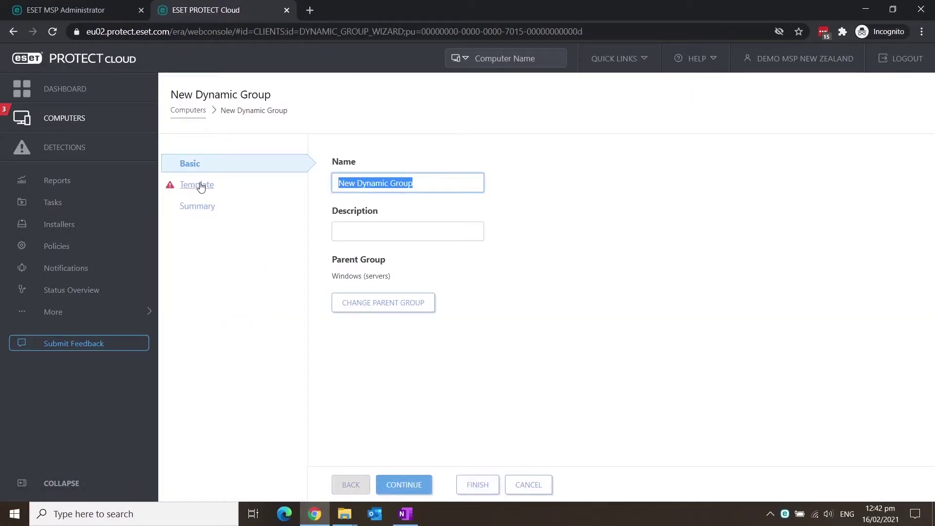
pyautogui.write('Not activated security product')
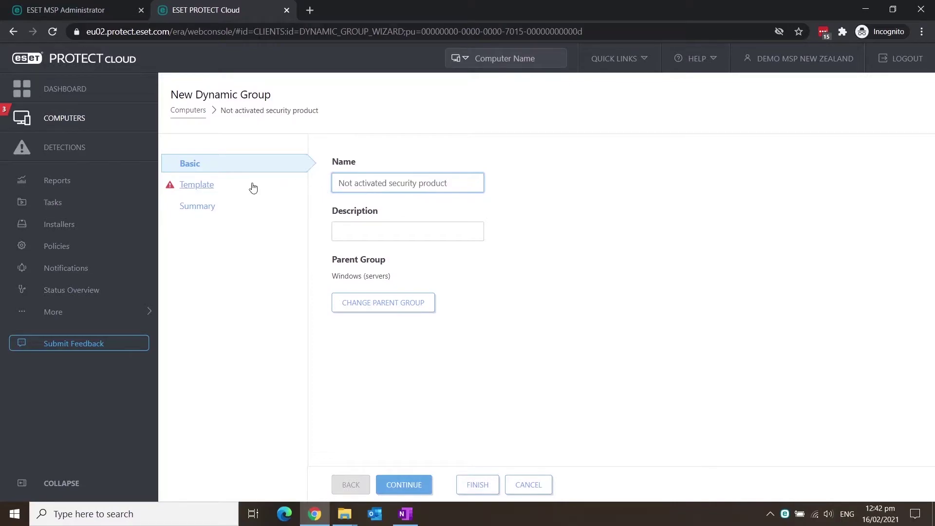
pyautogui.click(208, 188)
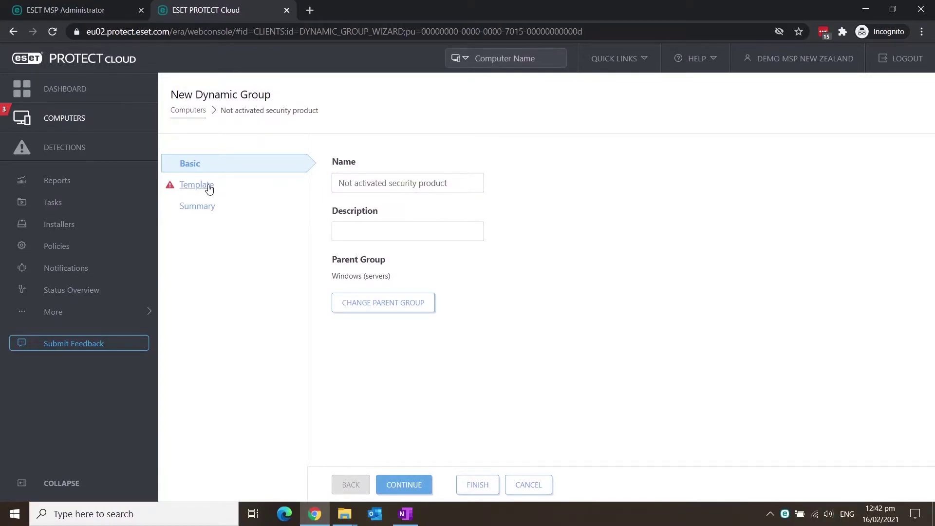
pyautogui.click(209, 188)
pyautogui.click(344, 221)
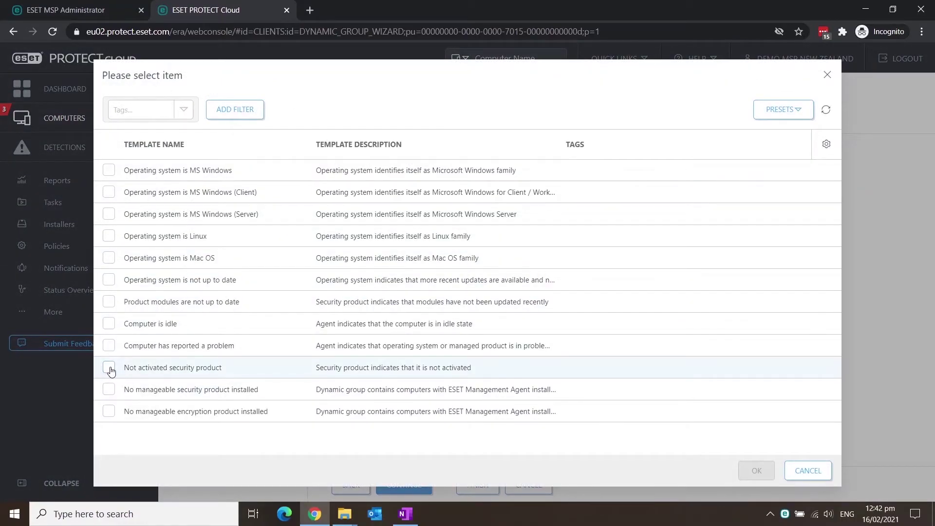
pyautogui.click(109, 369)
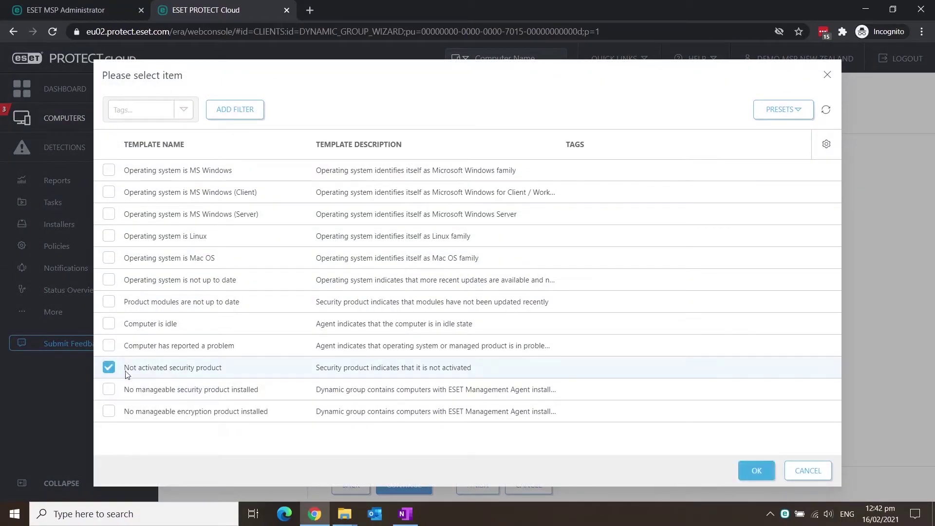
pyautogui.click(756, 471)
pyautogui.click(479, 484)
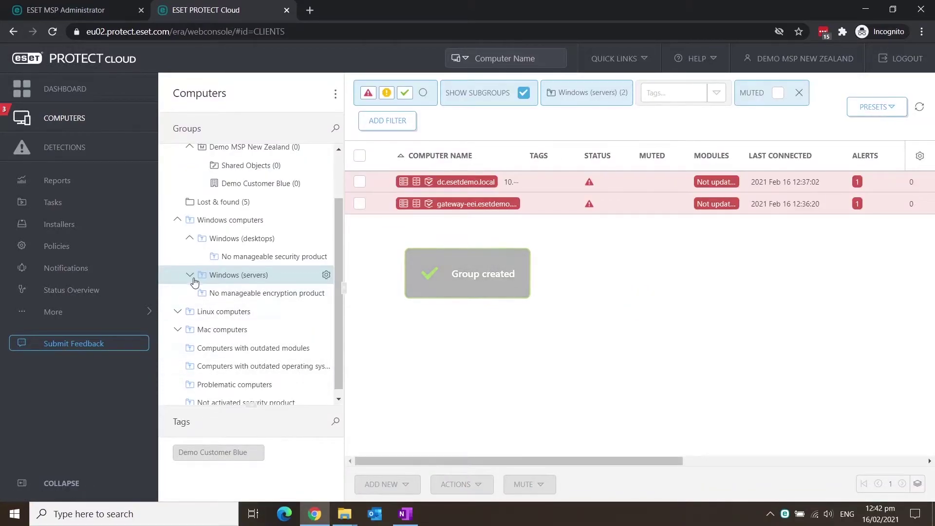
pyautogui.click(189, 274)
pyautogui.click(253, 293)
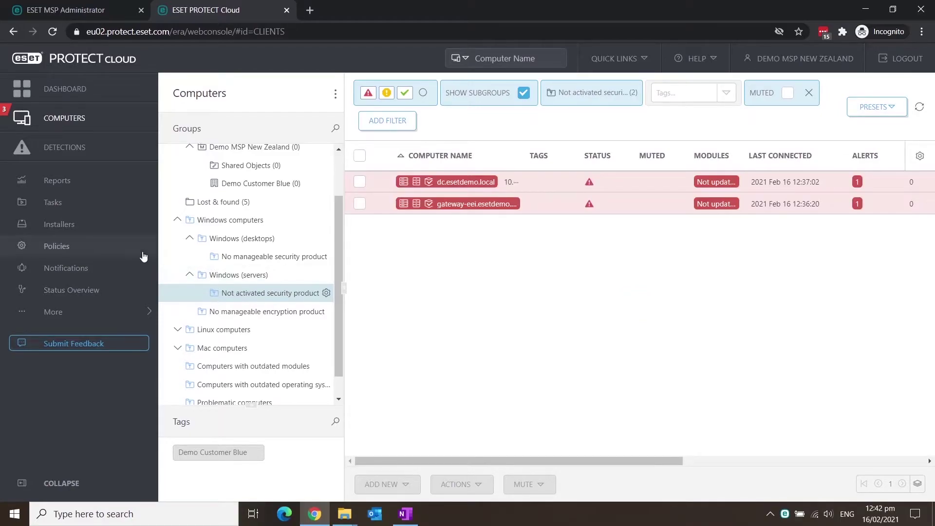
# Start a new trigger for the Install Endpoint Security v8 task with an auto-install description
pyautogui.click(84, 209)
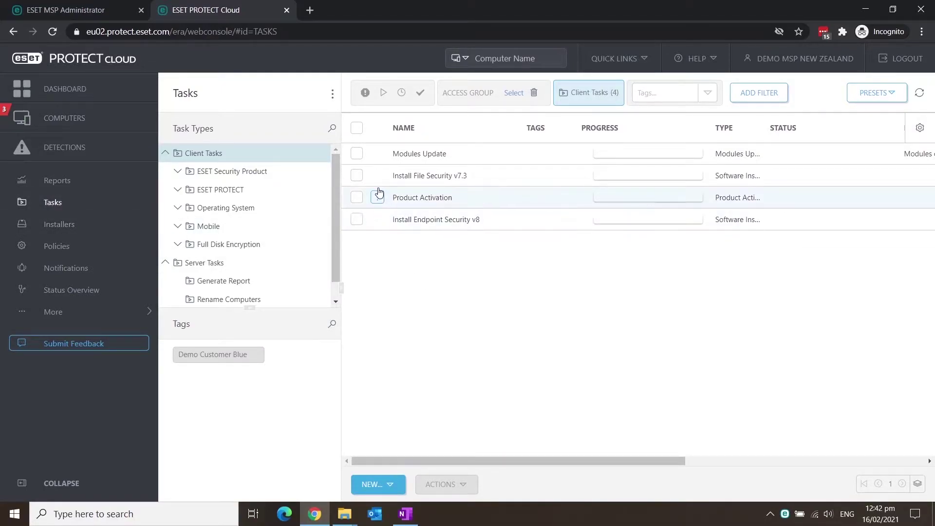
pyautogui.click(378, 219)
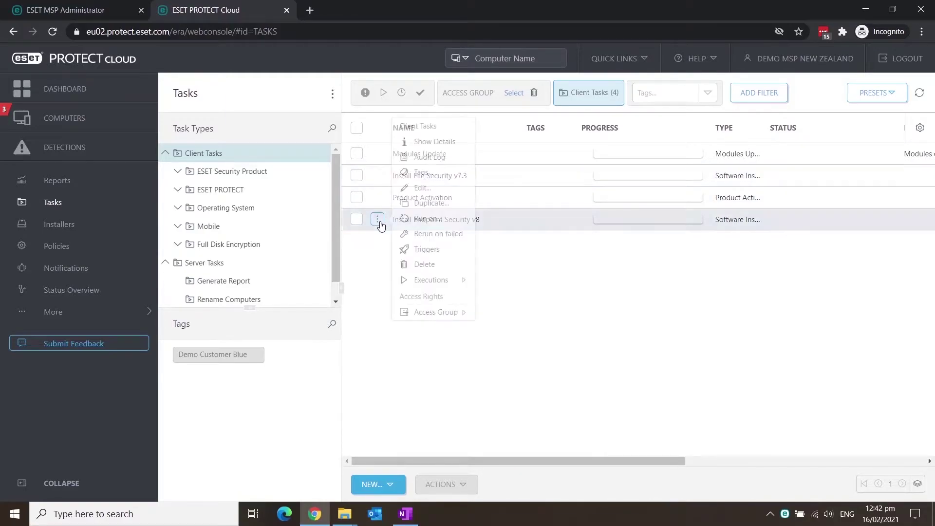
pyautogui.click(422, 219)
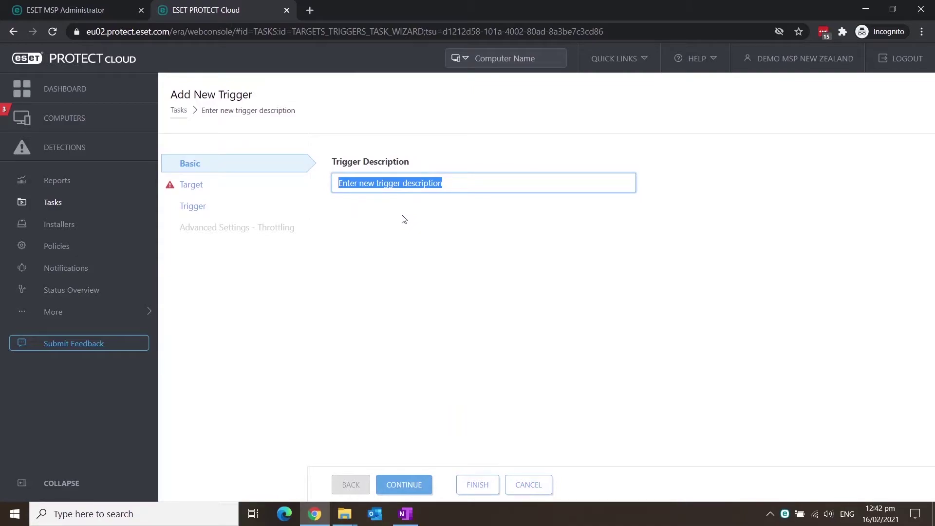
pyautogui.write('atuo')
pyautogui.press('BackSpace')
pyautogui.press('BackSpace')
pyautogui.press('BackSpace')
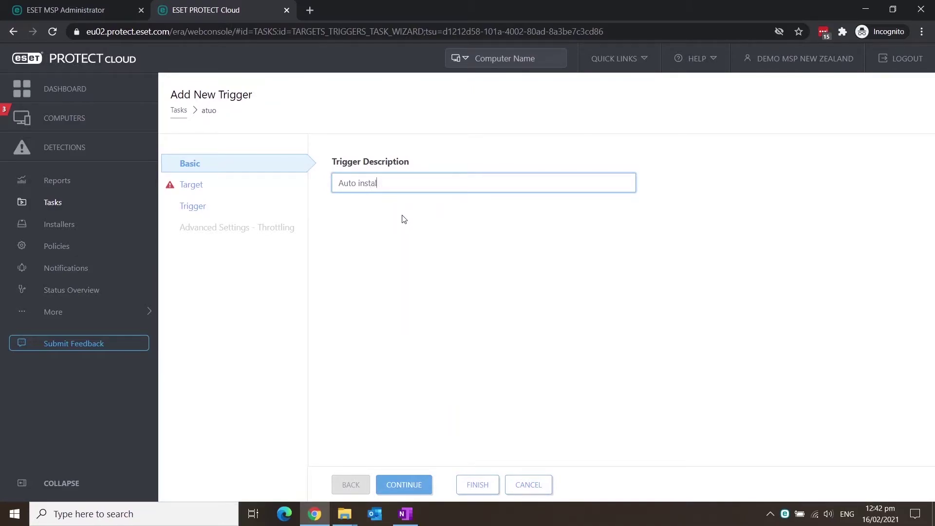
pyautogui.write('uto install Endpoint Security')
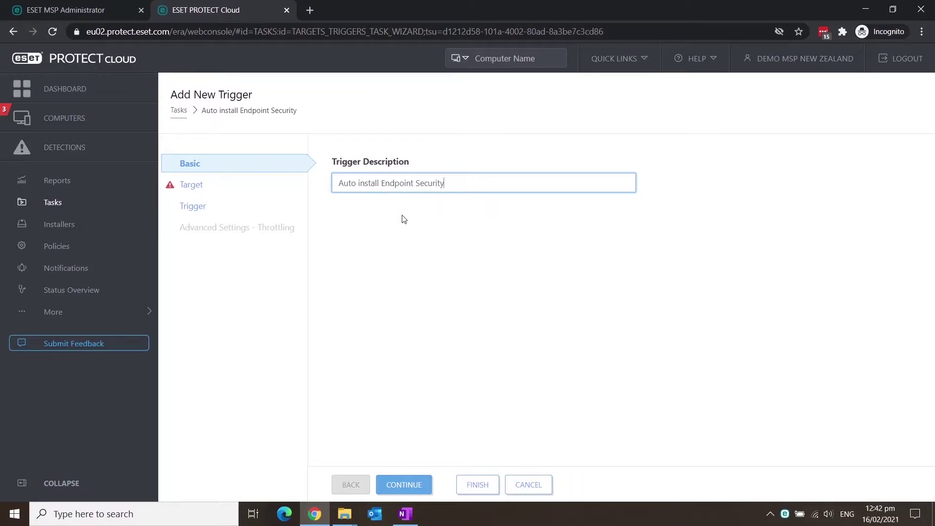
pyautogui.click(186, 190)
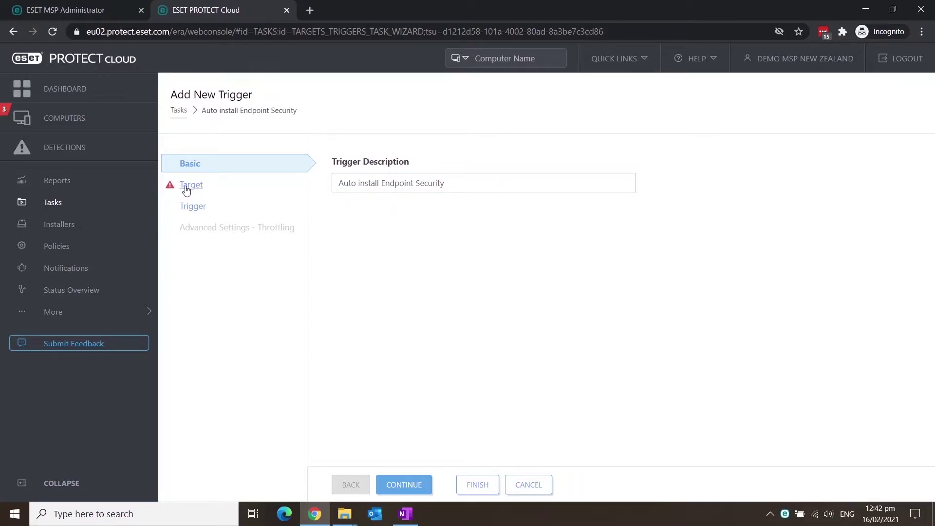
# Target the trigger at Windows computers > Windows (desktops) > No manageable security product
pyautogui.click(434, 176)
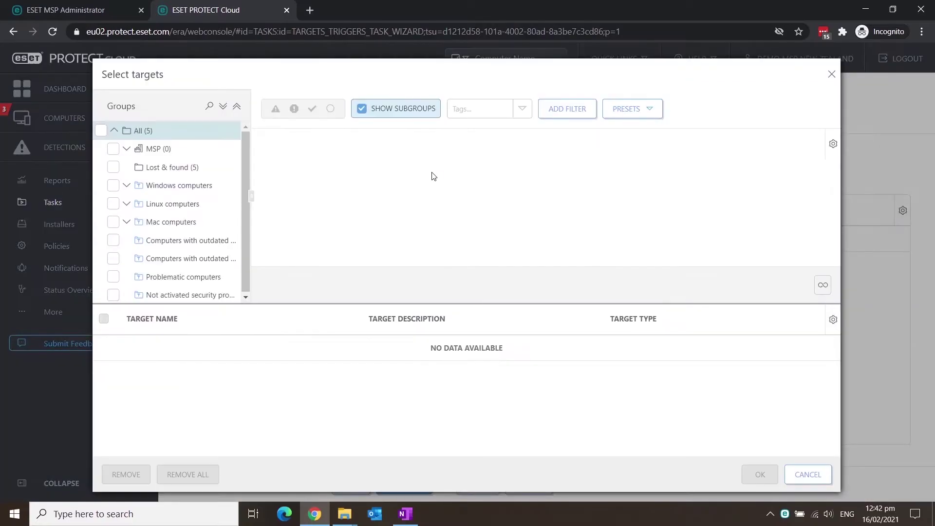
pyautogui.click(126, 186)
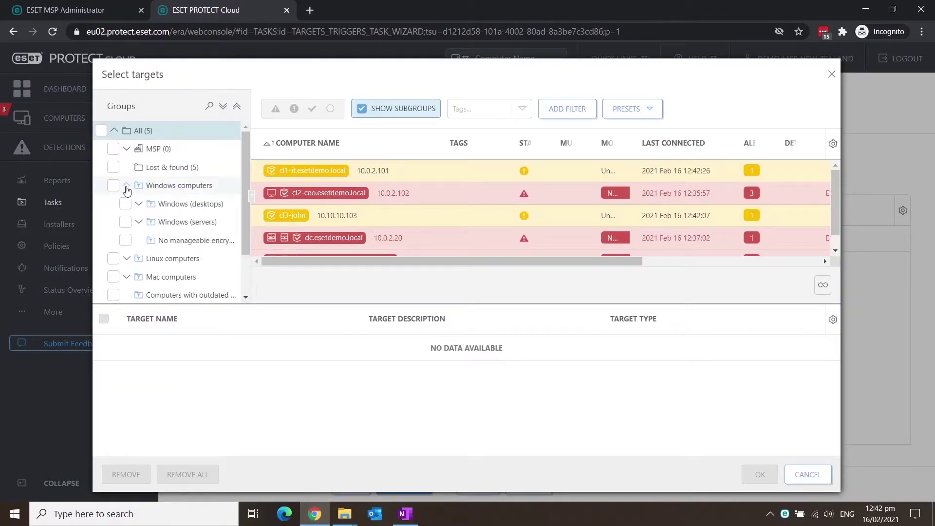
pyautogui.click(139, 204)
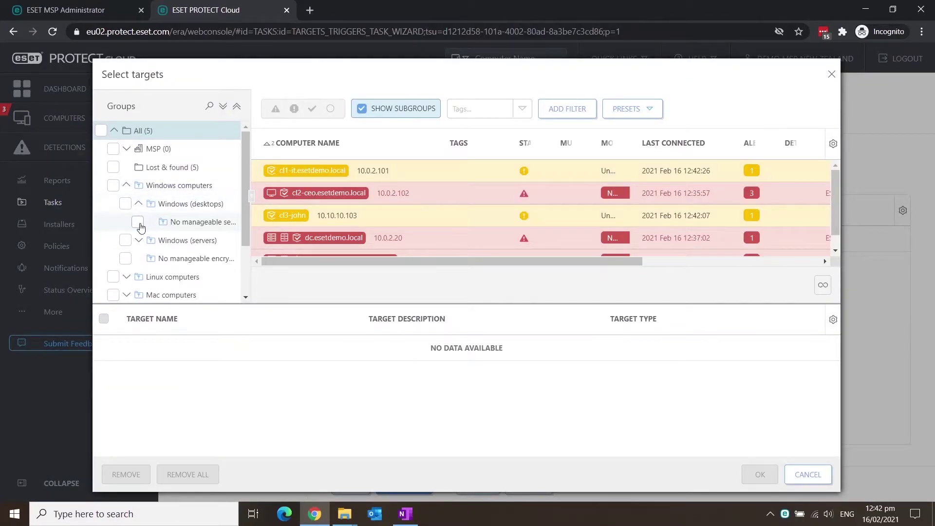
pyautogui.click(138, 222)
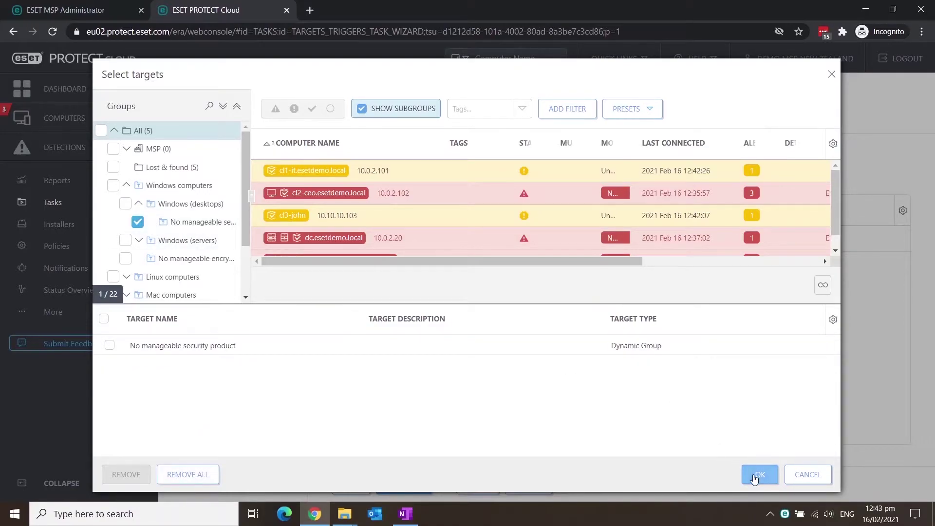
pyautogui.click(759, 474)
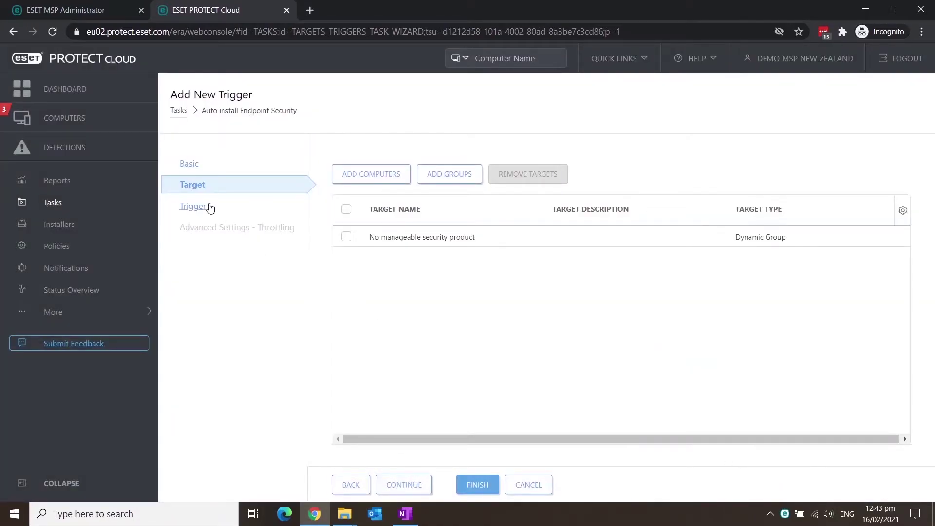
# Set the trigger type to Joined Dynamic Group Trigger and finish the trigger
pyautogui.click(211, 206)
pyautogui.click(401, 183)
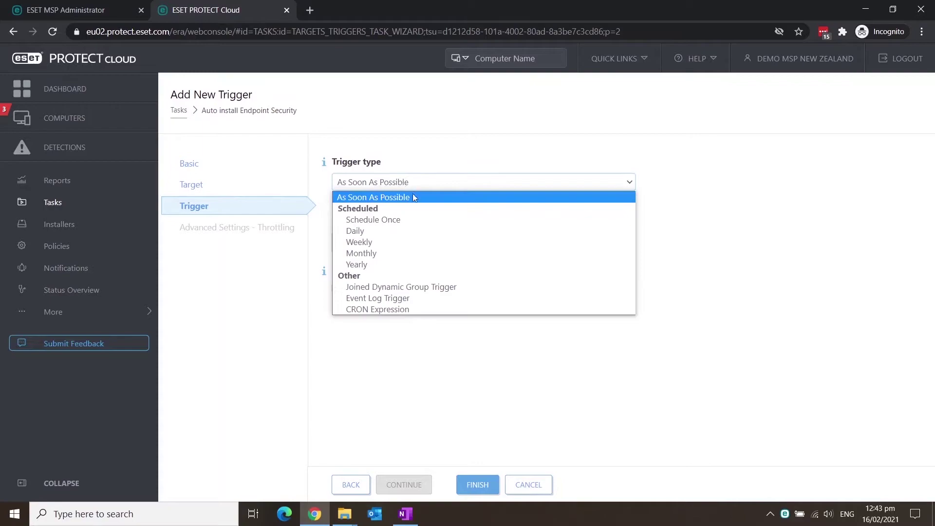
pyautogui.click(490, 287)
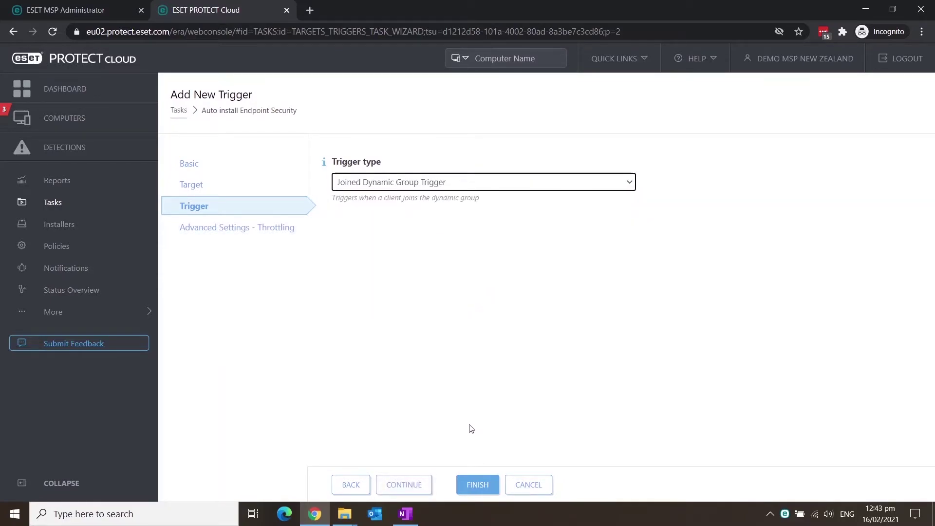
pyautogui.click(482, 485)
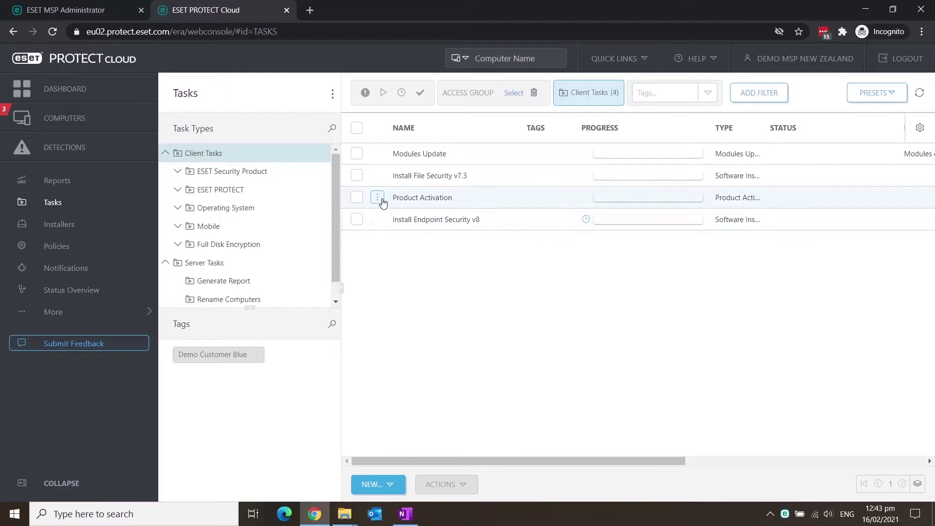
# Start a trigger for the Product Activation task described as 'auto activate servers'
pyautogui.click(377, 197)
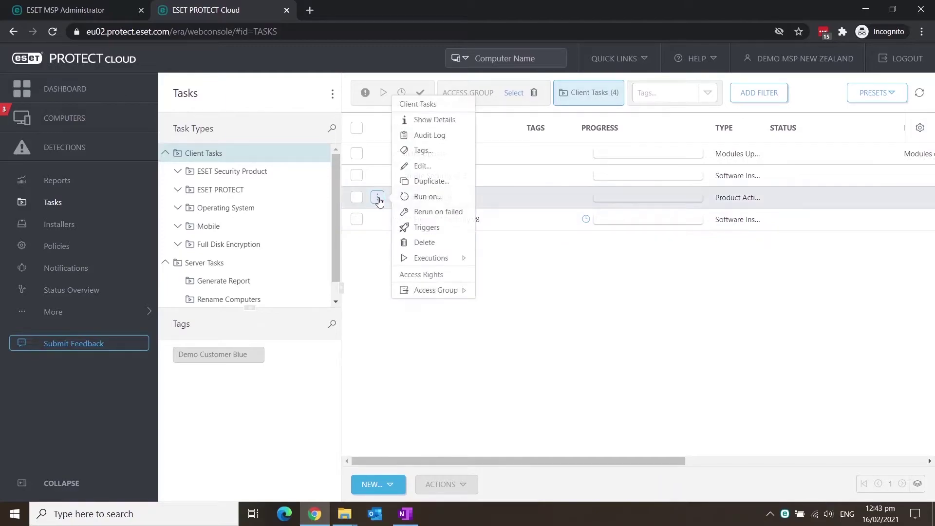
pyautogui.click(422, 197)
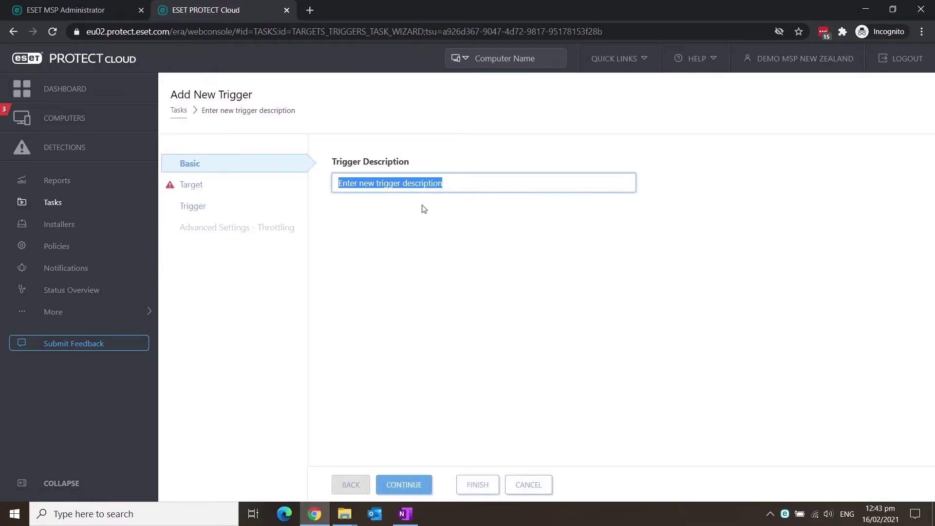
pyautogui.write('auto activate servers')
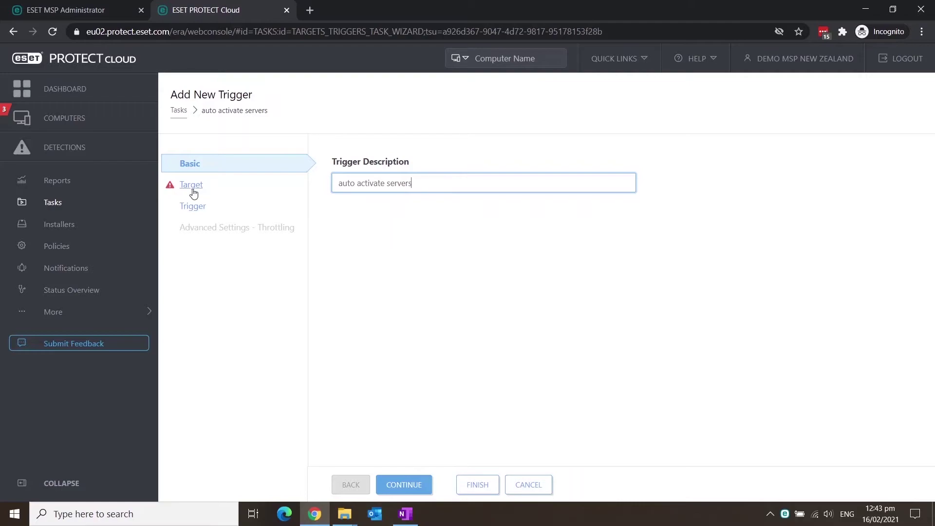
pyautogui.click(193, 193)
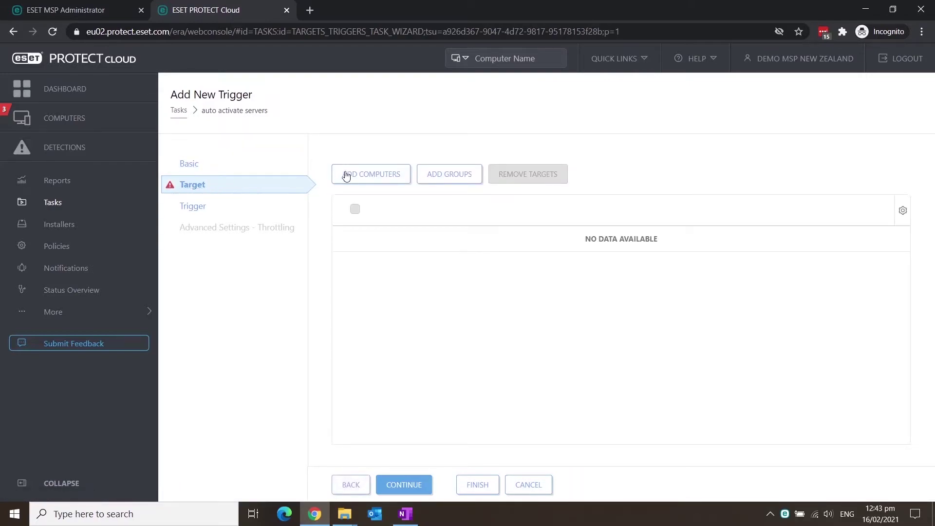
# Target the trigger at Windows computers > Windows (servers) > Not activated security product
pyautogui.click(460, 182)
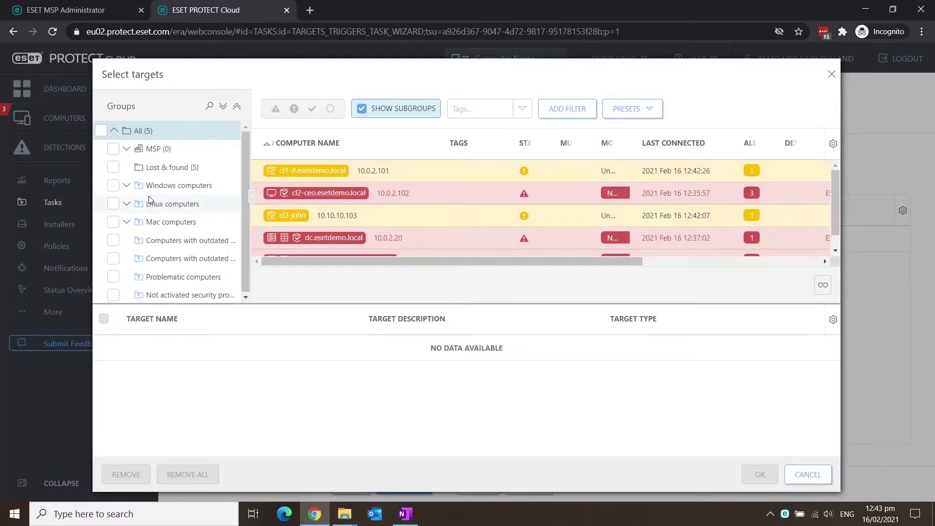
pyautogui.click(127, 186)
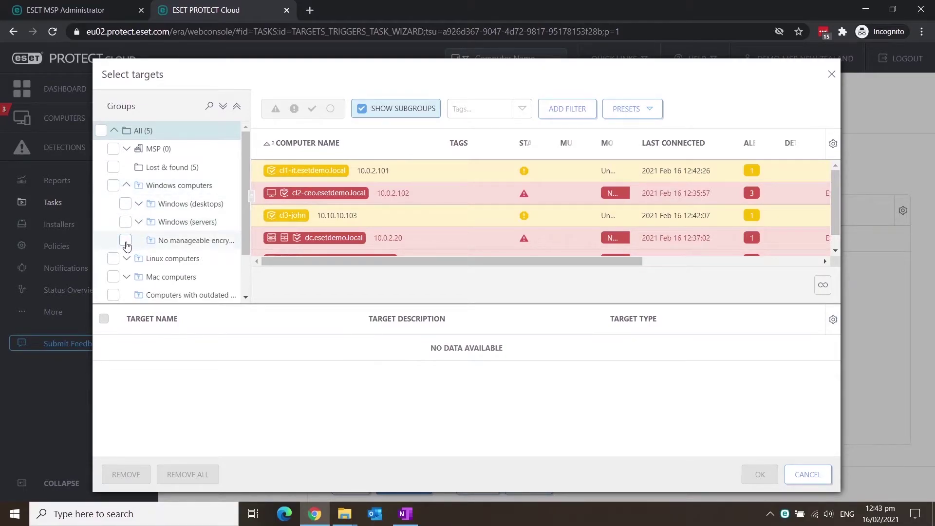
pyautogui.click(139, 222)
pyautogui.click(138, 240)
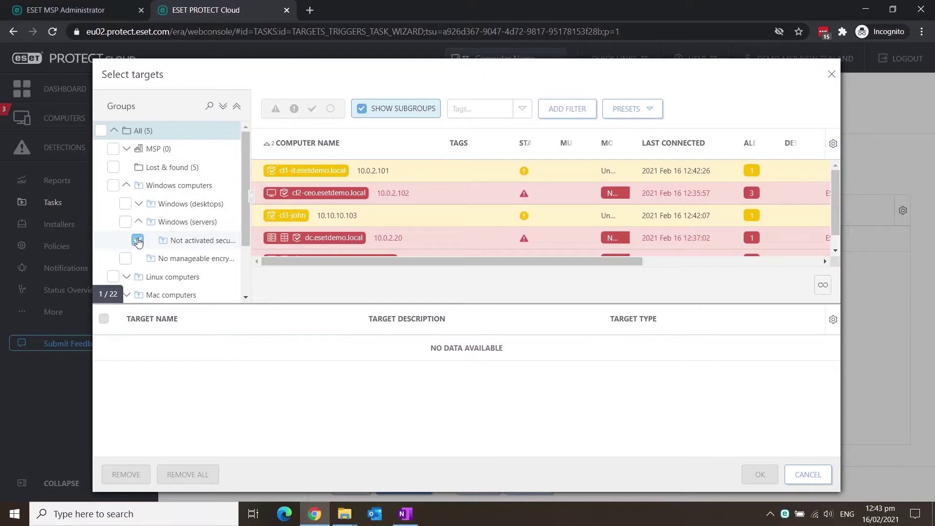
pyautogui.click(760, 474)
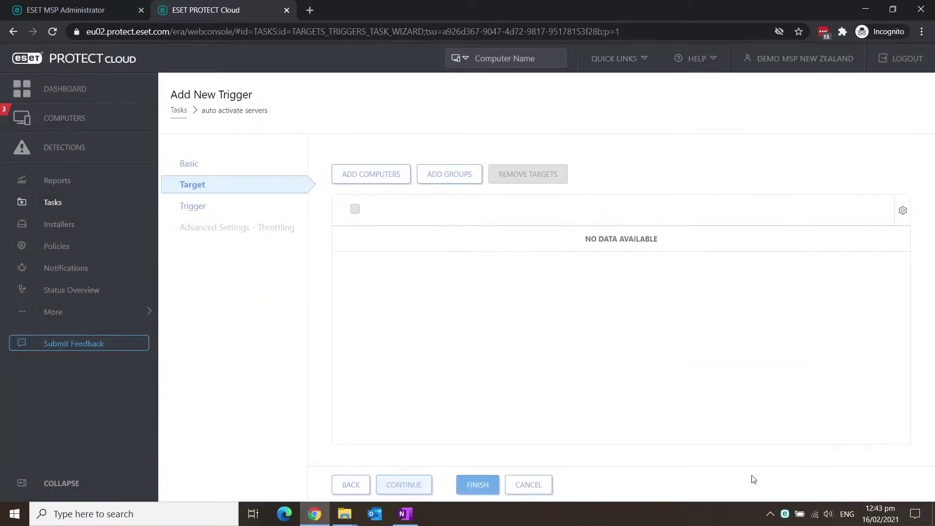
# Set the trigger type to Joined Dynamic Group Trigger and finish the trigger
pyautogui.click(199, 214)
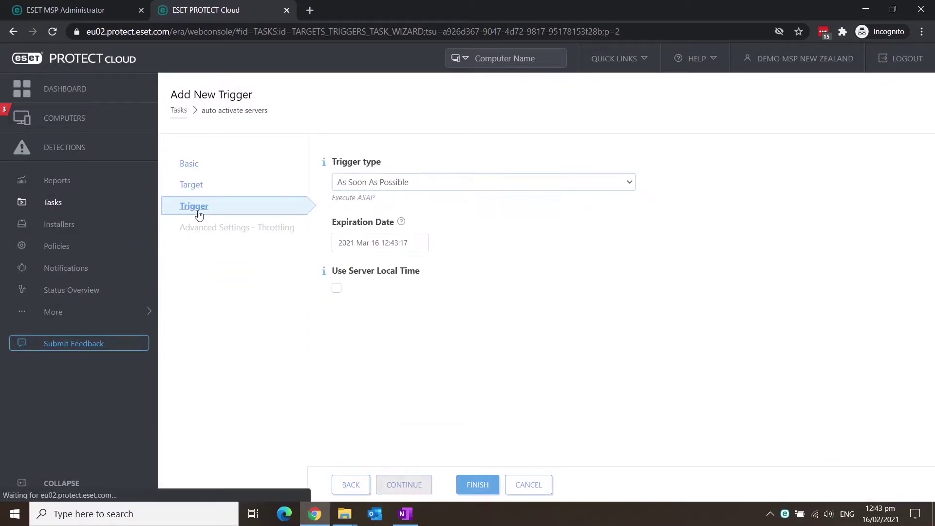
pyautogui.click(398, 185)
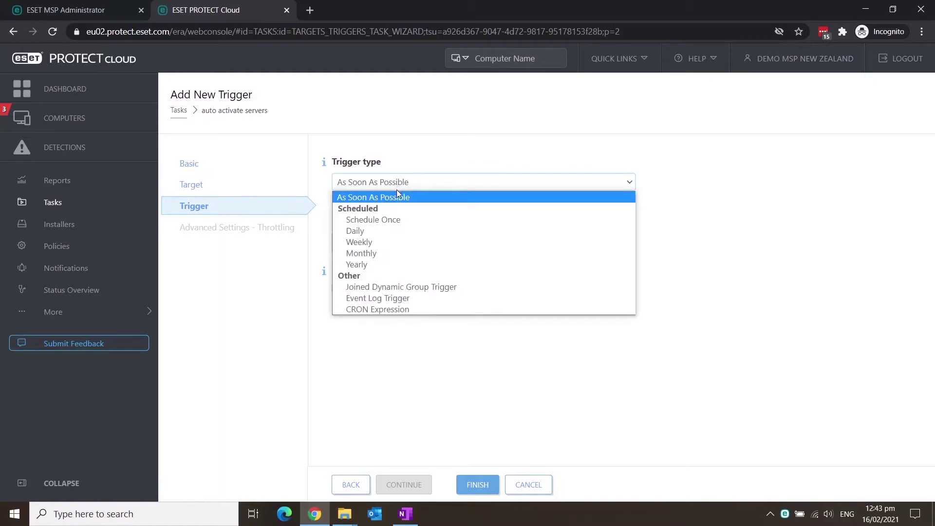
pyautogui.click(395, 289)
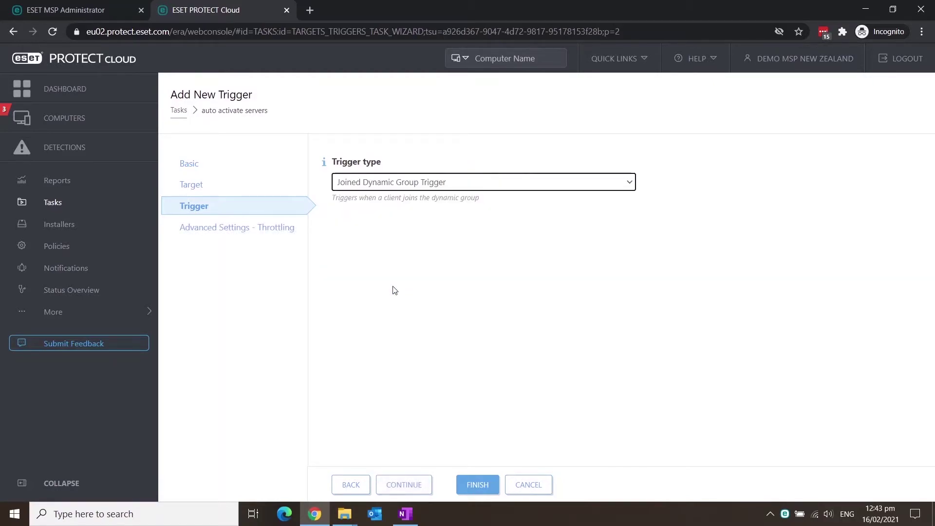
pyautogui.click(478, 484)
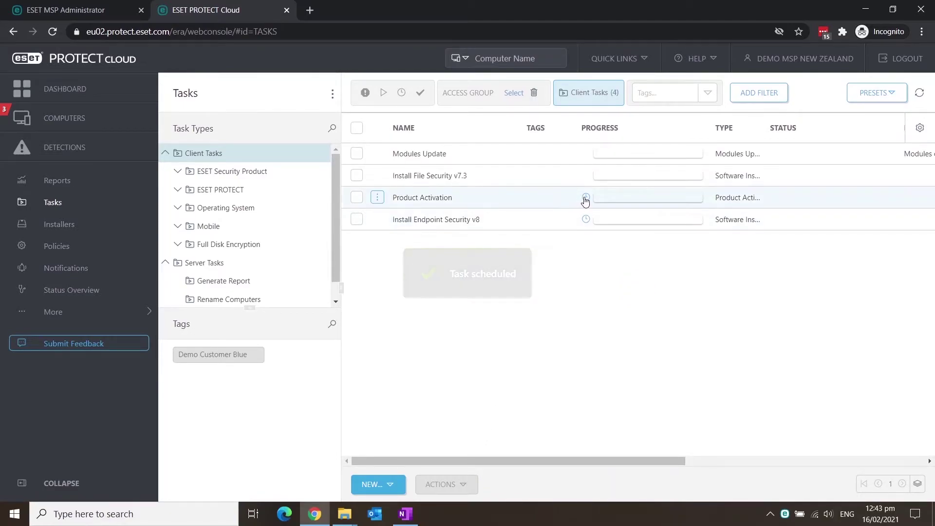
# Go to Computers and view the Not activated security product and Windows (servers) groups
pyautogui.moveTo(586, 201)
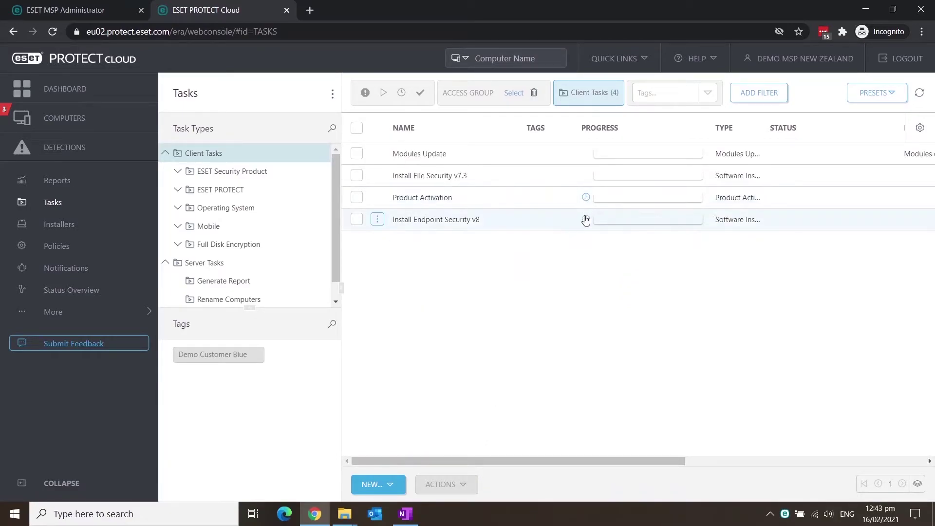
pyautogui.moveTo(586, 223)
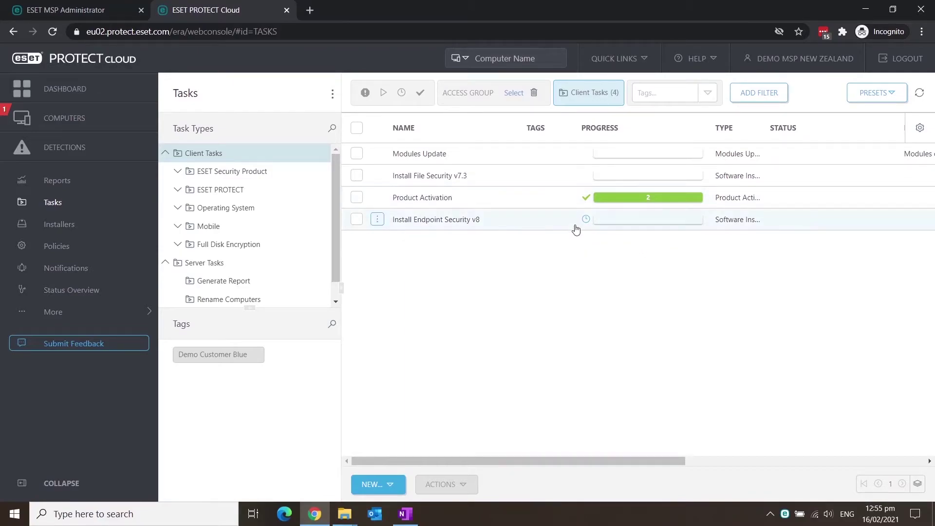
pyautogui.moveTo(588, 221)
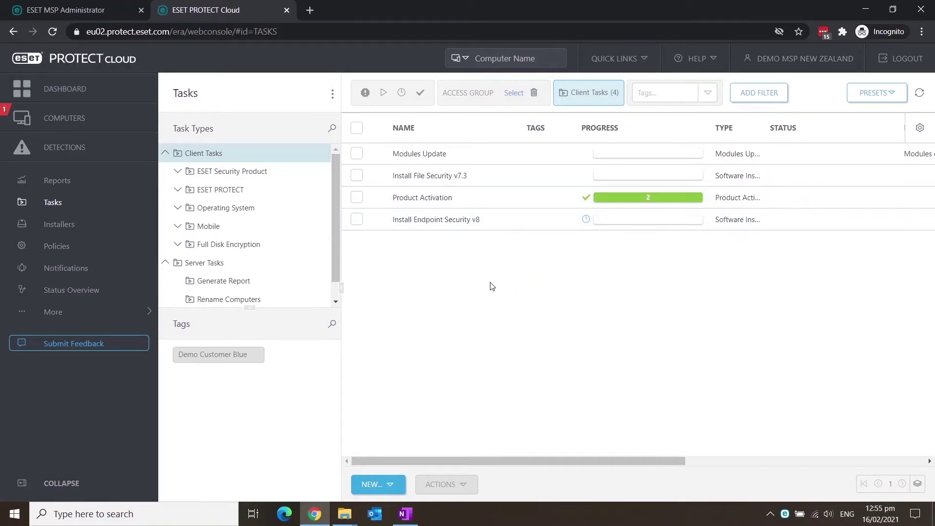
pyautogui.click(113, 125)
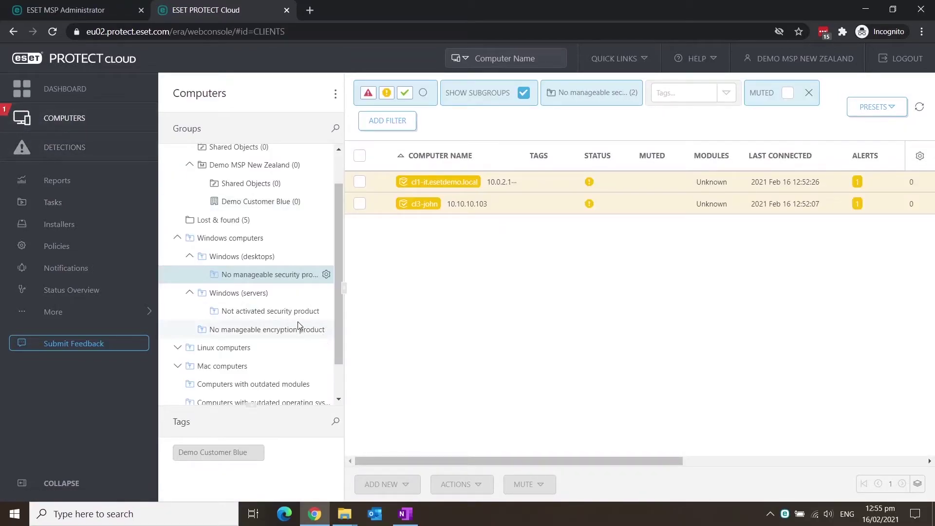
pyautogui.click(300, 313)
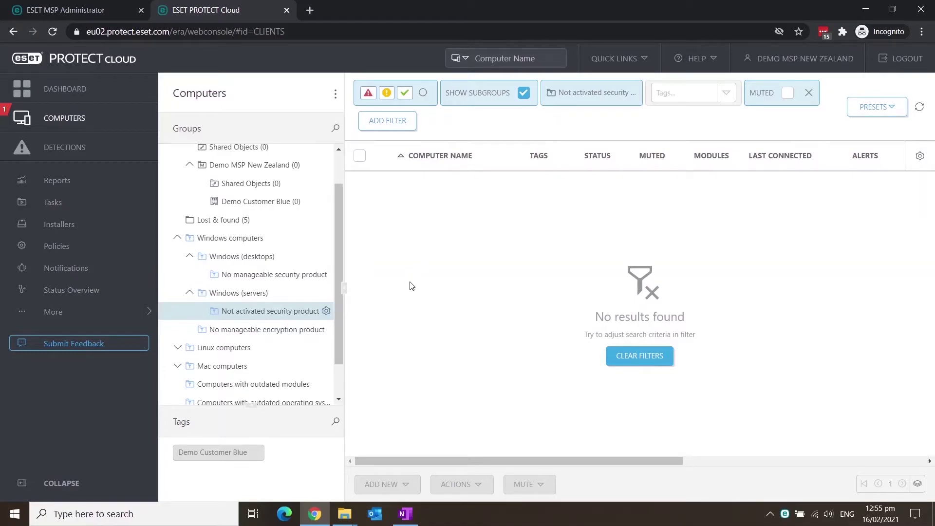
pyautogui.click(268, 296)
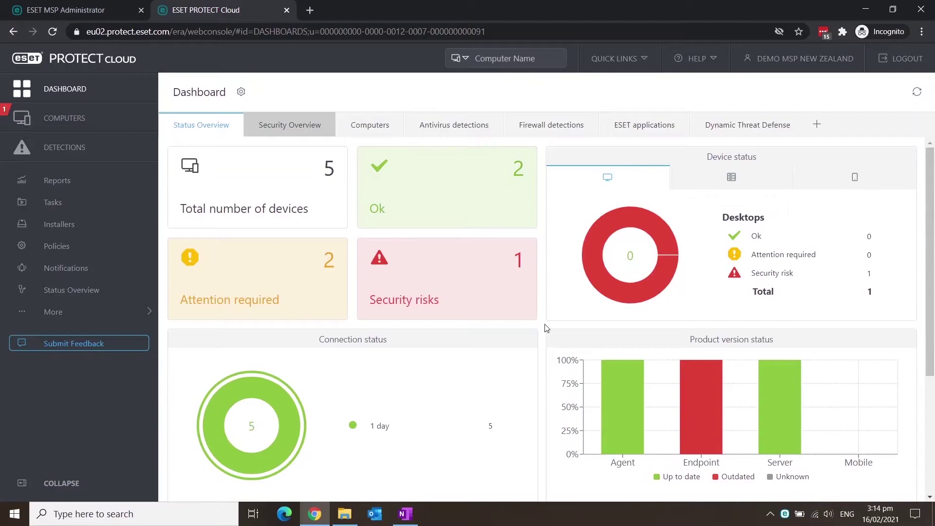
# Open Active Directory Scanner for Demo Customer Blue and select its whole access token
pyautogui.click(106, 115)
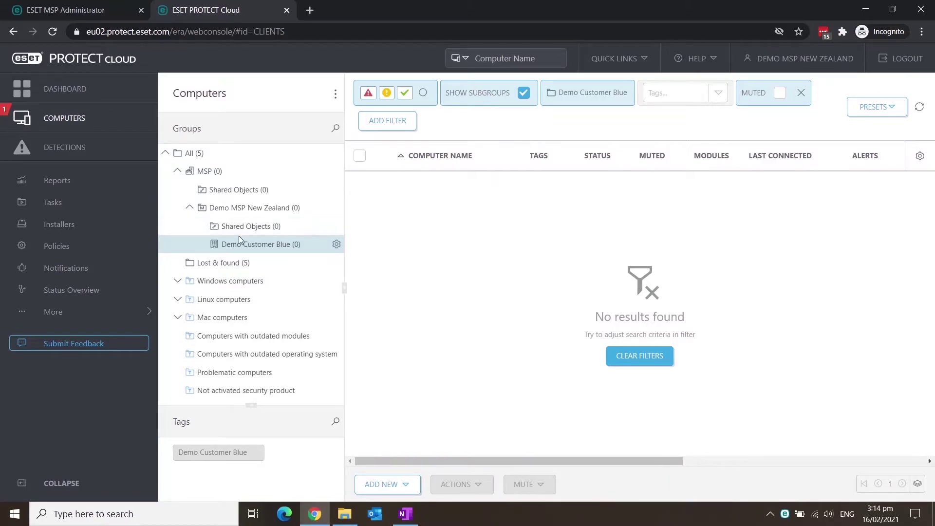
pyautogui.click(337, 245)
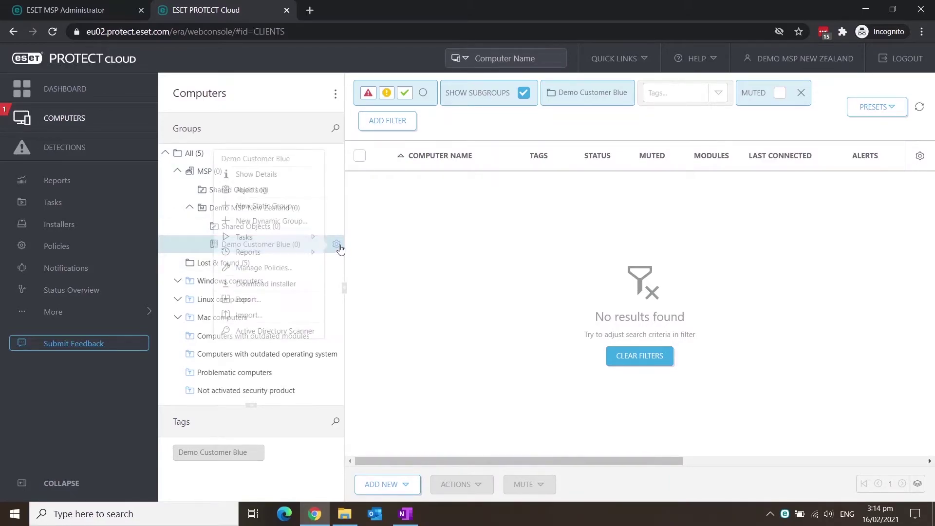
pyautogui.click(300, 331)
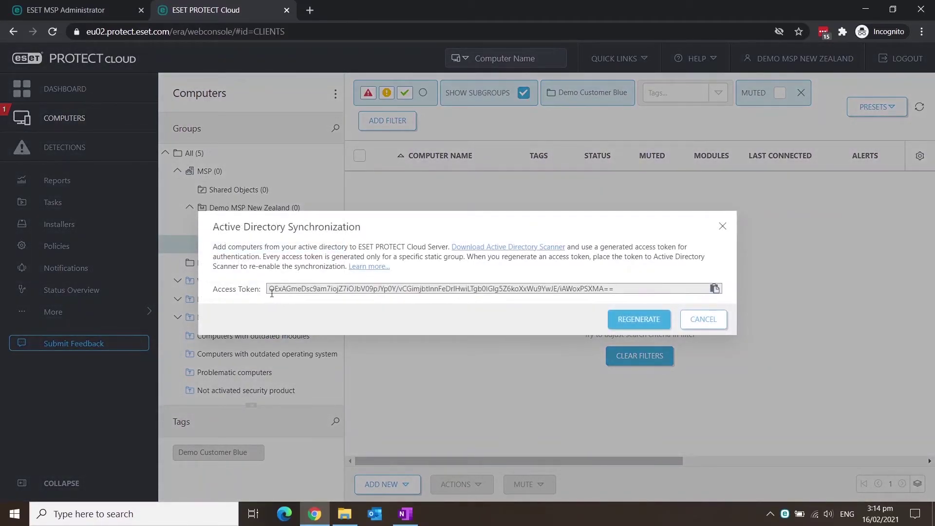
pyautogui.moveTo(272, 289); pyautogui.dragTo(625, 296)
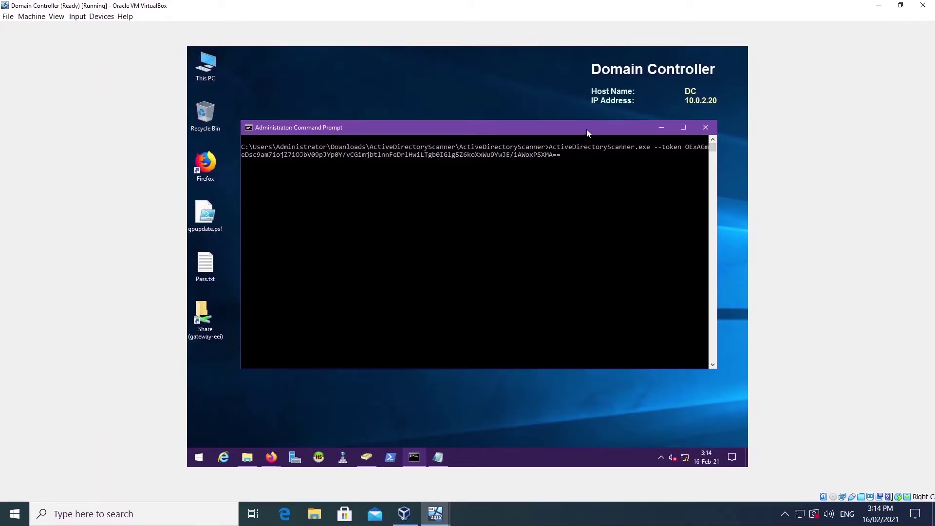
# Run ActiveDirectoryScanner.exe --token on the domain controller, then exit after it succeeds
pyautogui.press('Return')
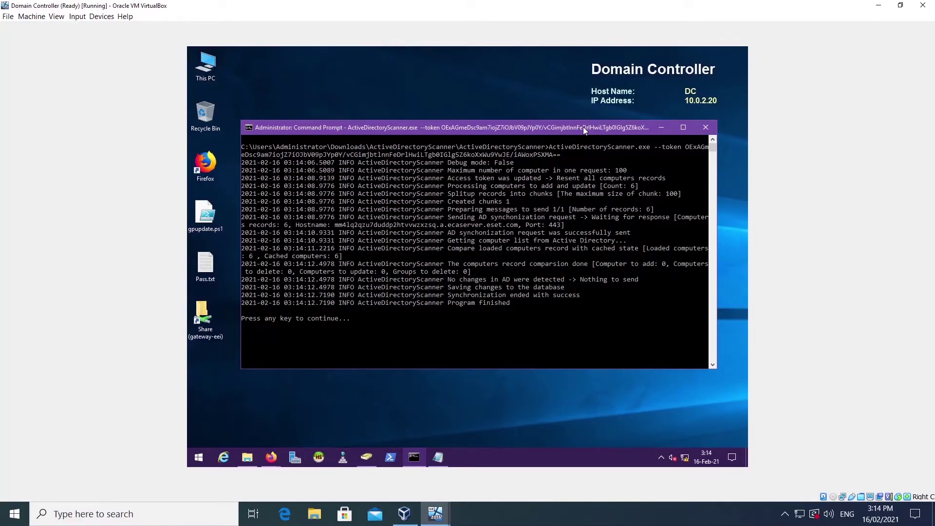
pyautogui.press('Return')
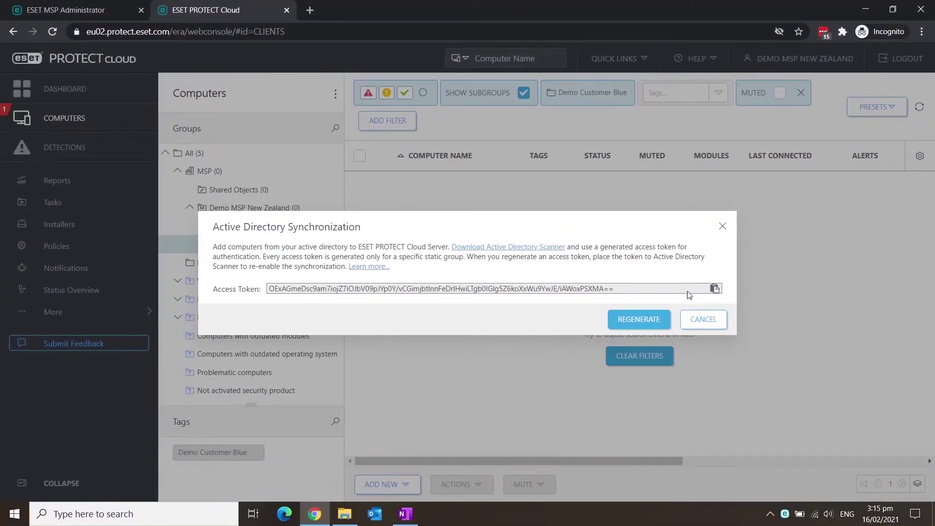
# Close the sync dialog, refresh, and expand Demo Customer Blue and ESETdemo to show synced groups
pyautogui.click(704, 319)
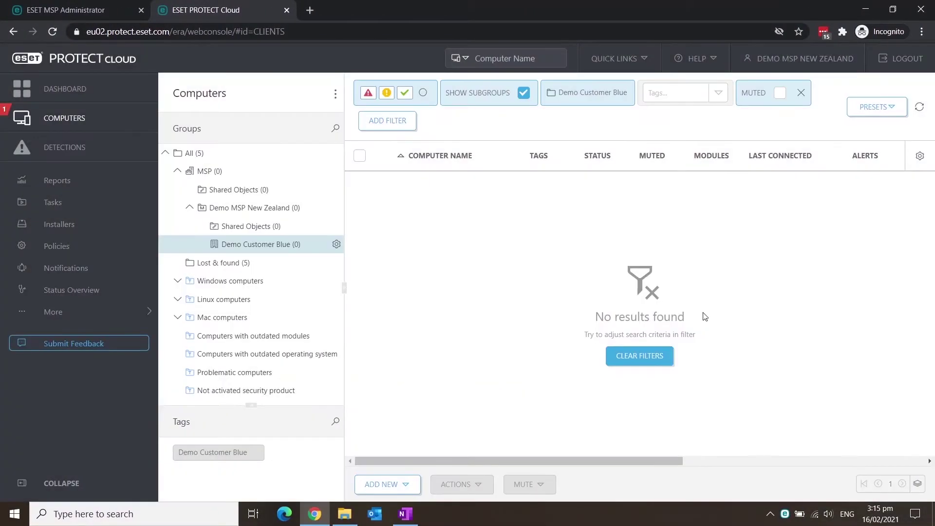
pyautogui.click(919, 106)
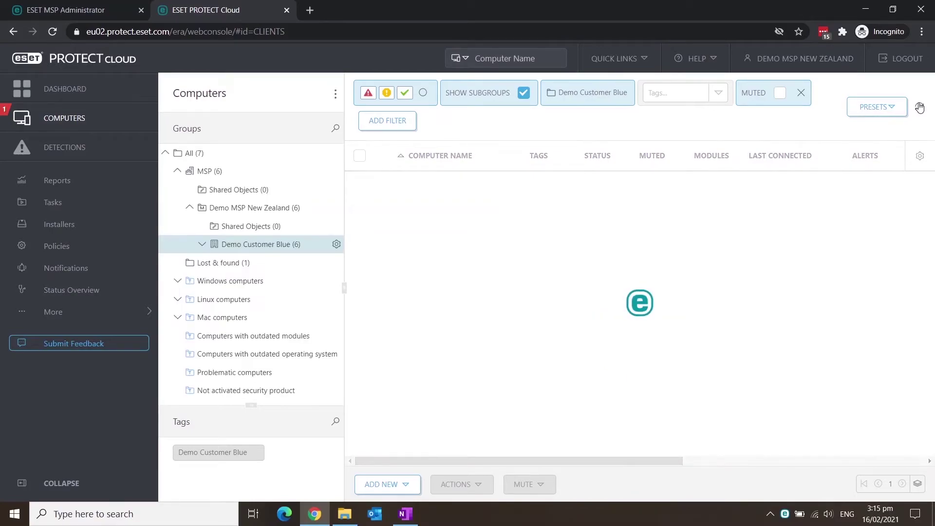
pyautogui.click(202, 244)
pyautogui.click(215, 282)
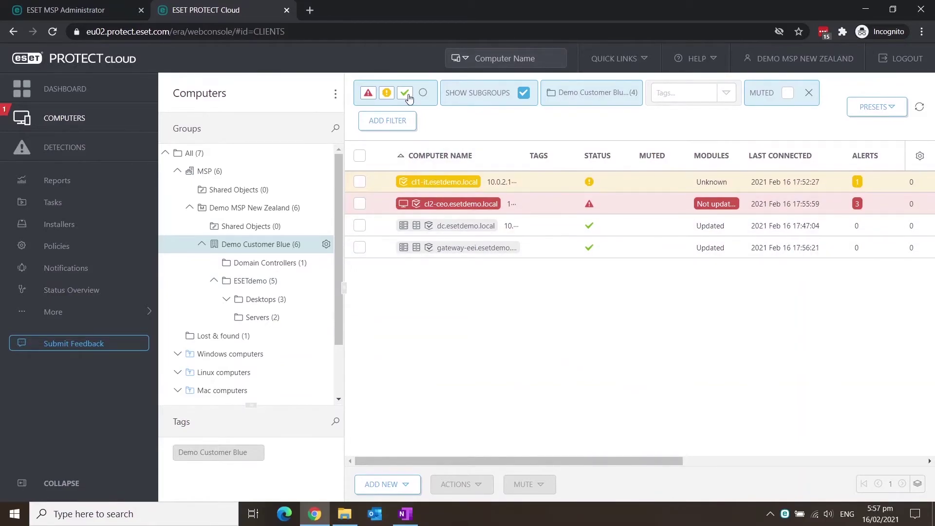
# Clear the status filters, then add a mobile device, accepting the EULA to reach Distribution
pyautogui.click(416, 94)
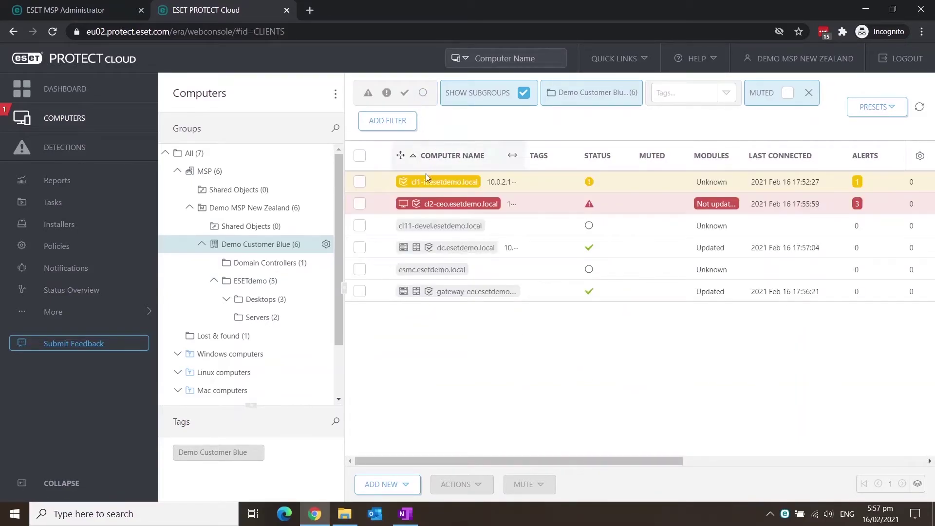
pyautogui.click(400, 481)
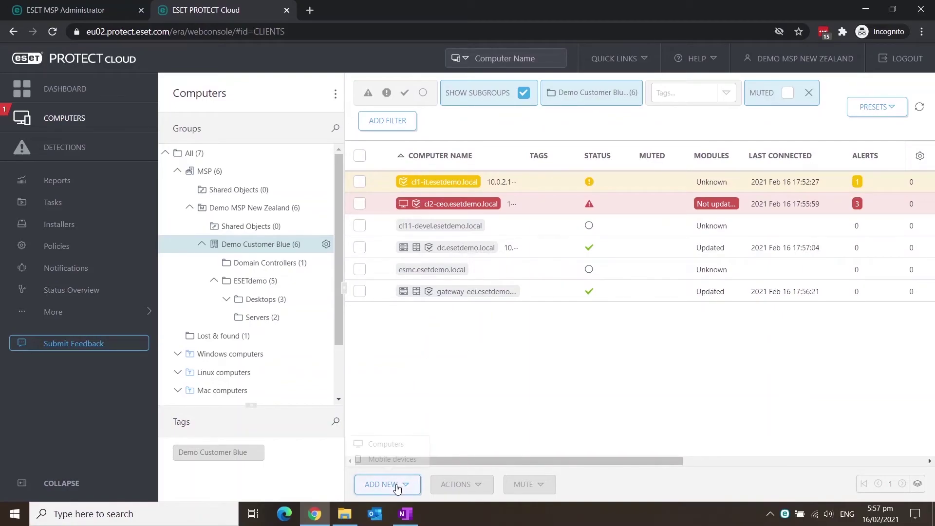
pyautogui.click(398, 461)
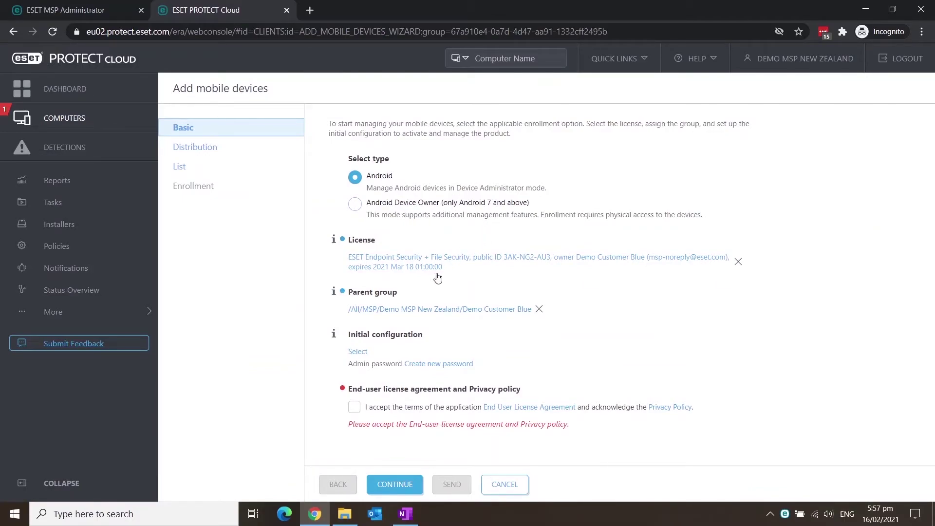
pyautogui.click(355, 409)
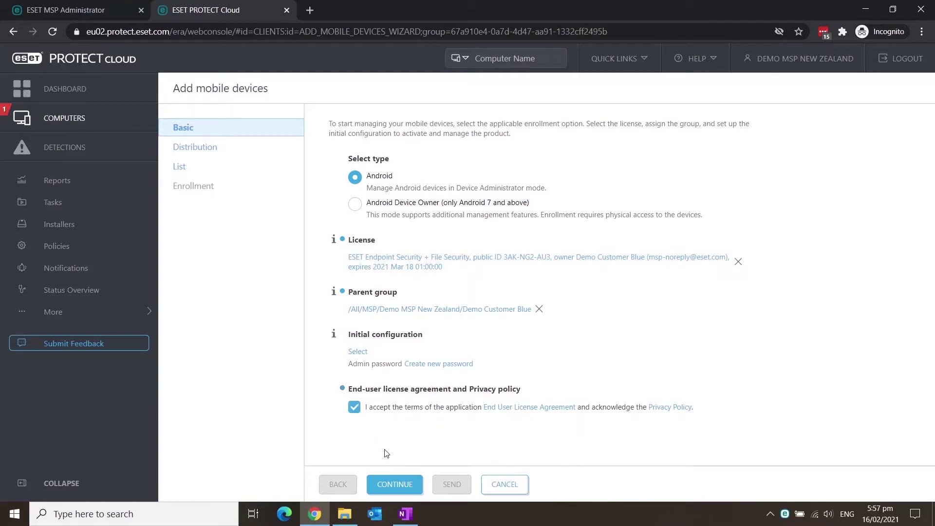
pyautogui.click(390, 481)
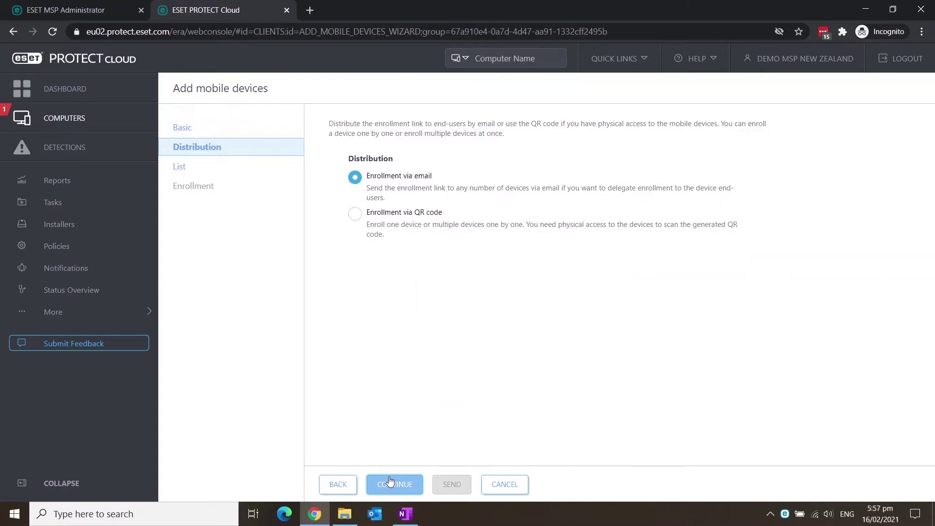
# Add an Android VM 01 device entry with the user's e-mail and send its enrollment email
pyautogui.click(391, 482)
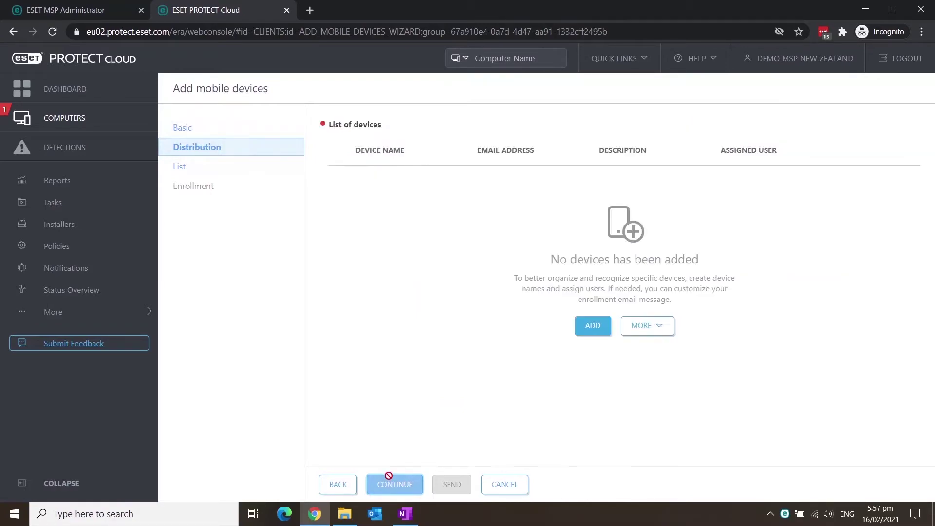
pyautogui.click(587, 329)
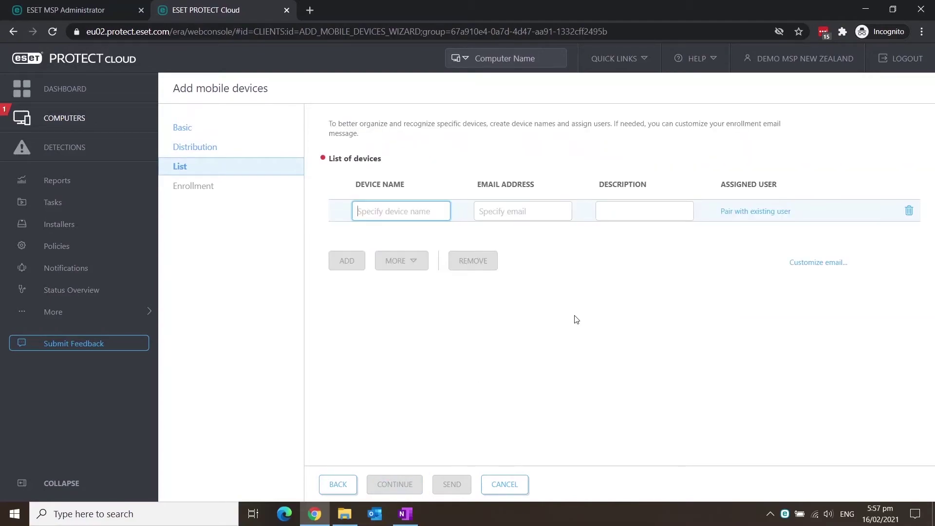
pyautogui.write('Andro')
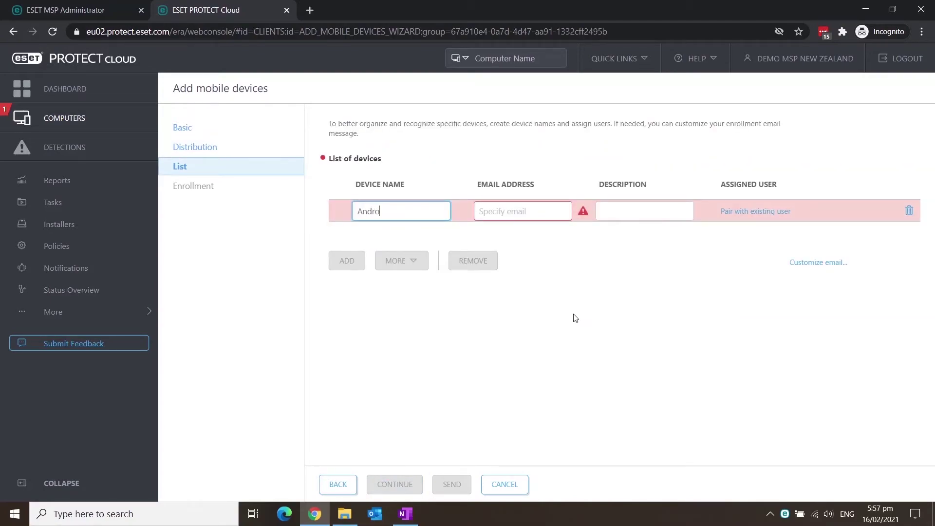
pyautogui.write('id VM 01')
pyautogui.press('Tab')
pyautogui.hotkey('ctrl', 'v')
pyautogui.press('Tab')
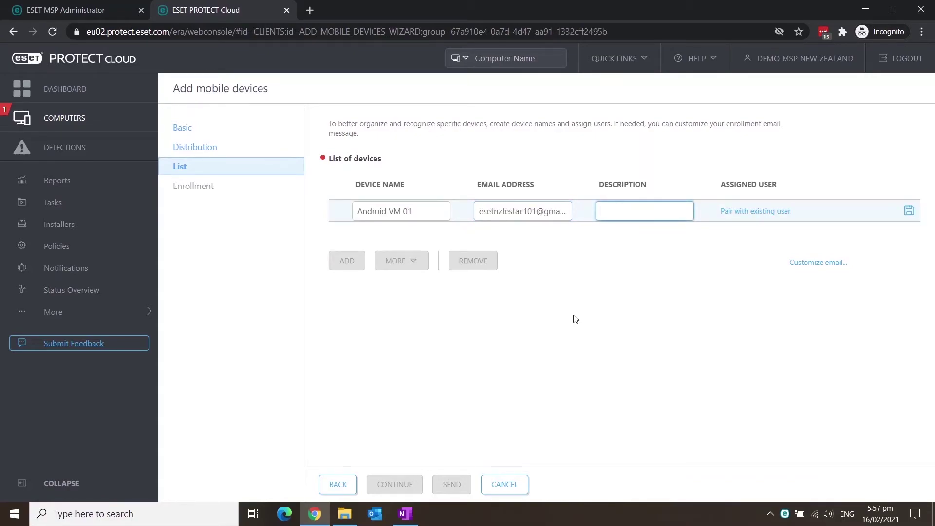
pyautogui.click(907, 211)
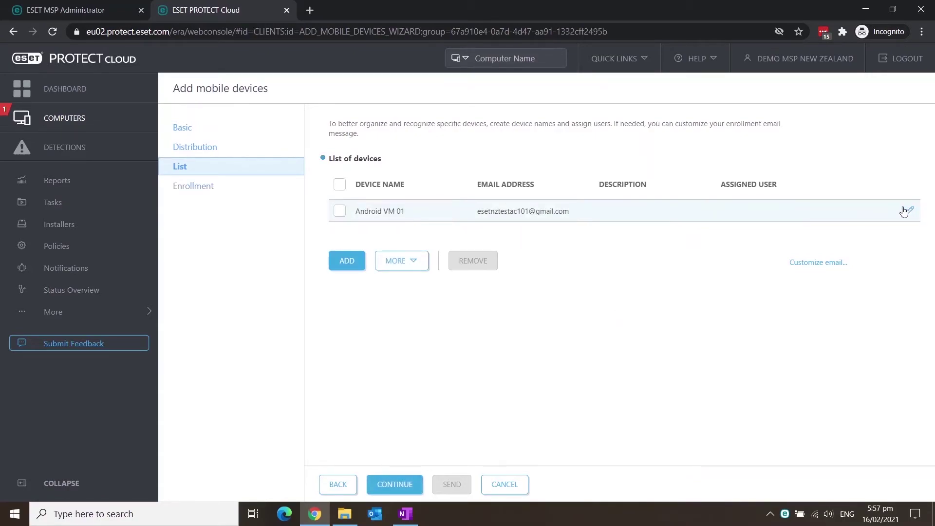
pyautogui.click(375, 485)
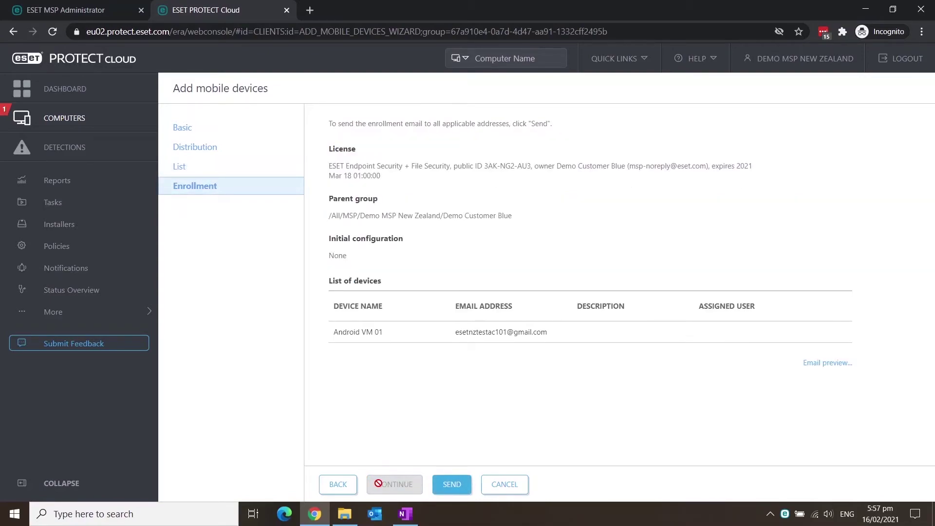
pyautogui.click(446, 484)
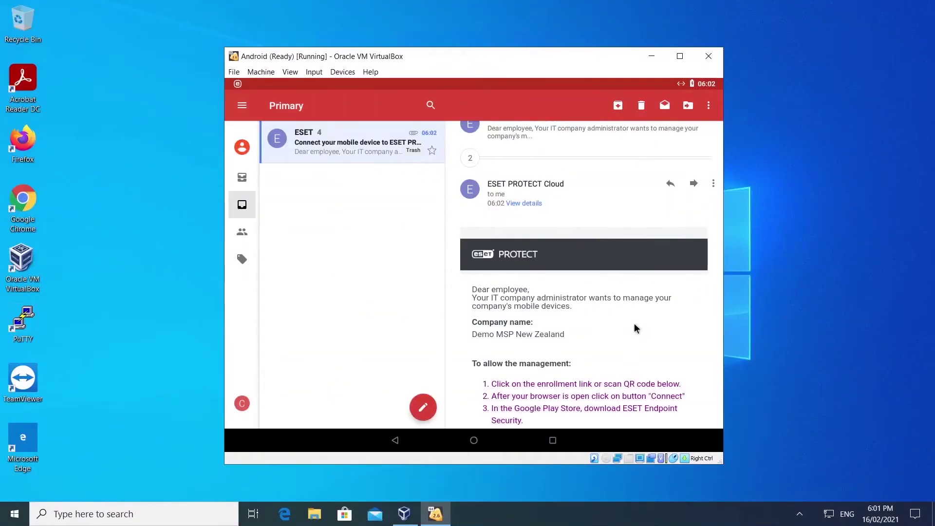
# On the Android VM, follow the e-mail's enrollment link, connect to ESET PROTECT, and finish setup
pyautogui.scroll(-5, 633, 326)
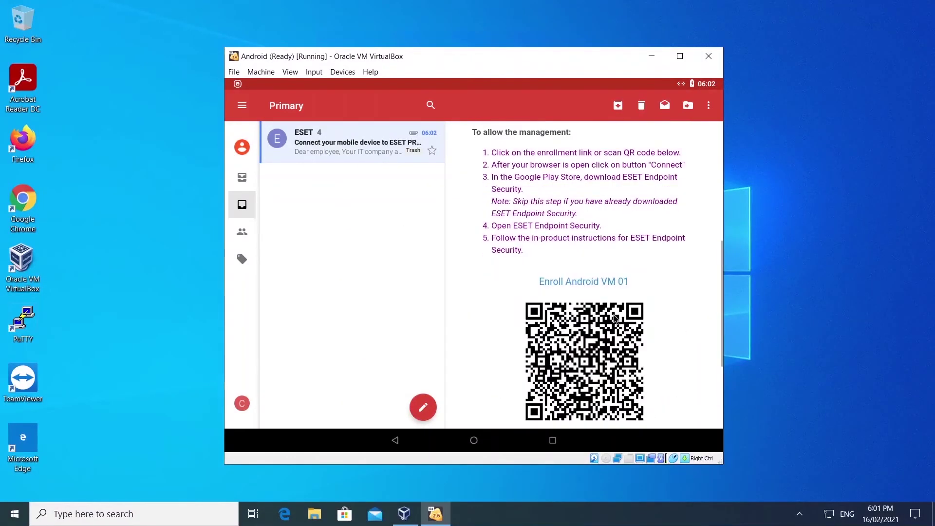
pyautogui.click(598, 281)
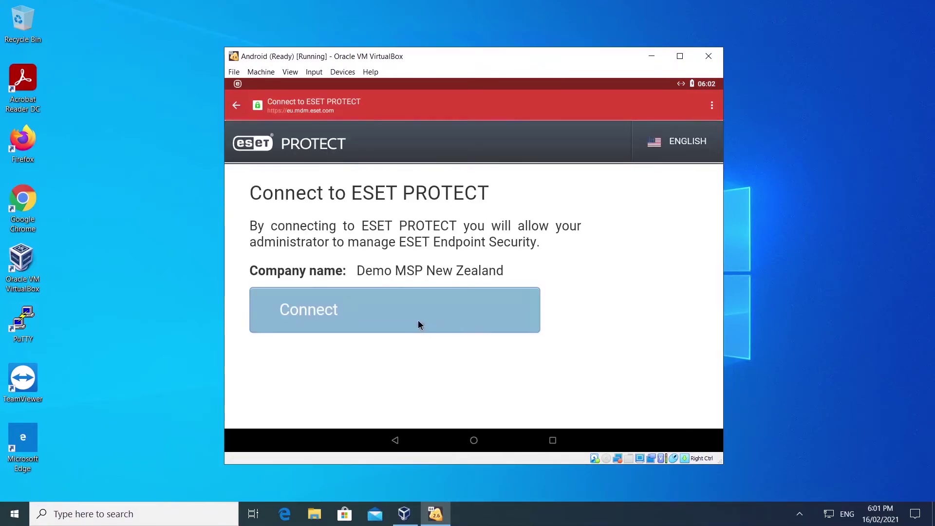
pyautogui.click(419, 320)
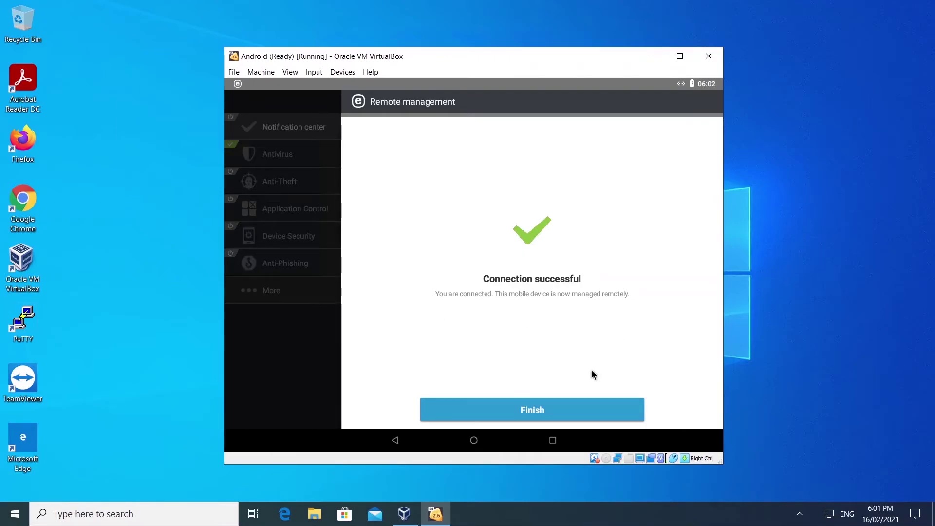
pyautogui.click(571, 414)
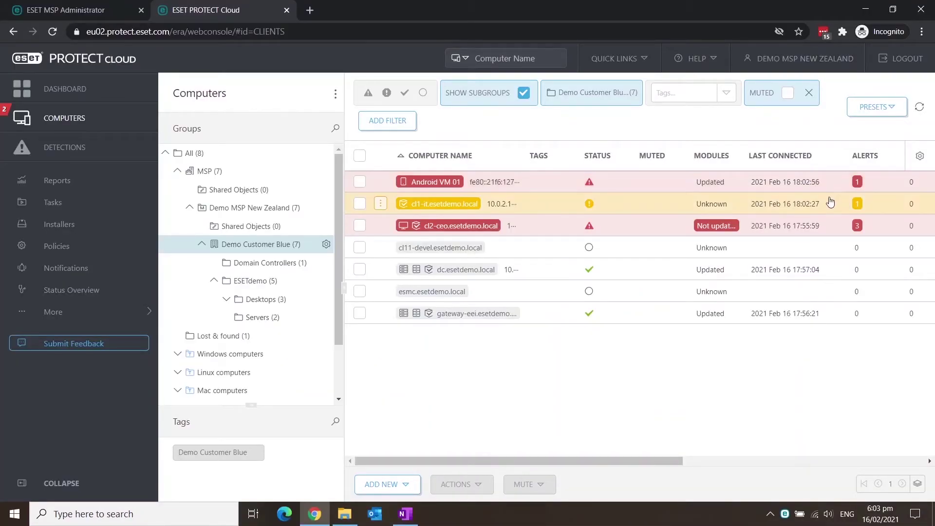
pyautogui.doubleClick(449, 188)
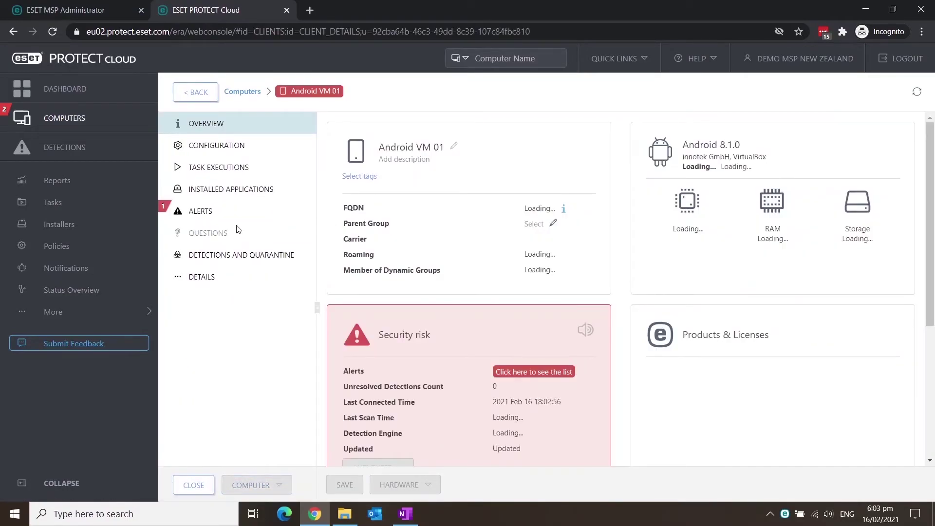
pyautogui.click(225, 215)
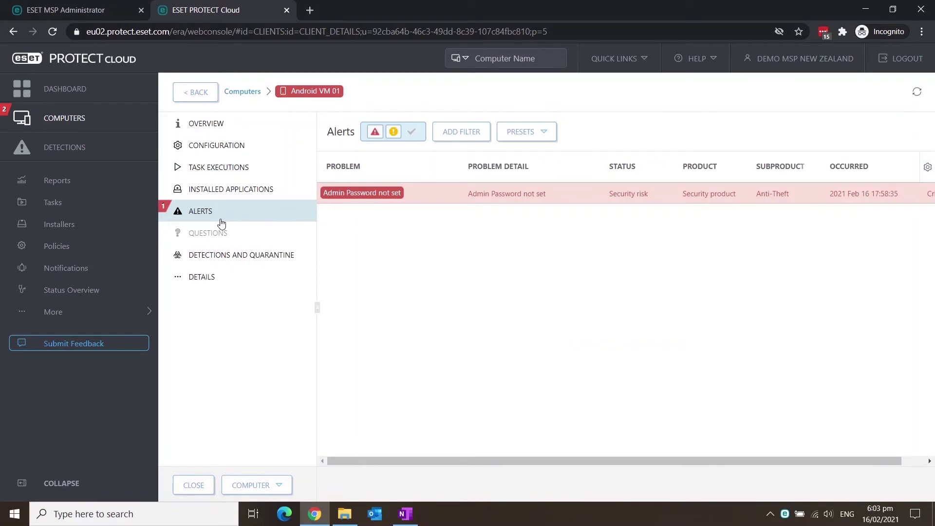
pyautogui.click(211, 97)
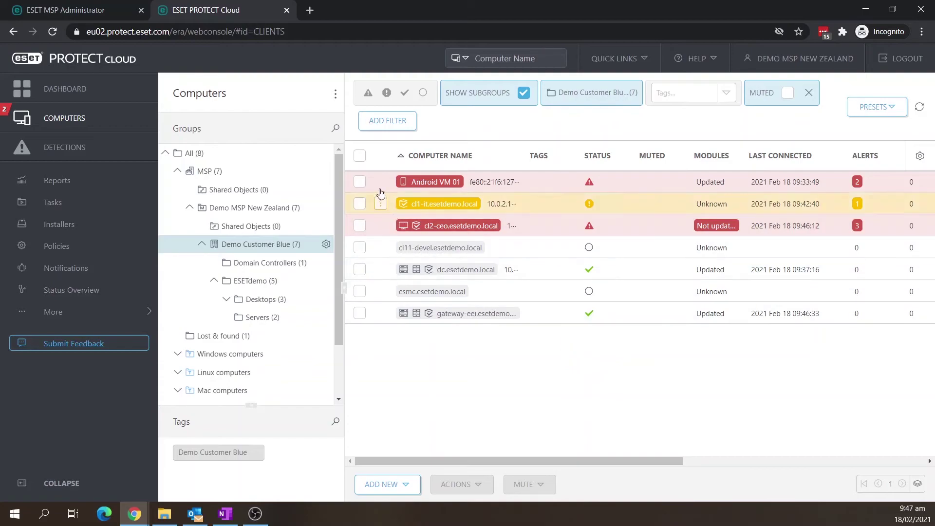
# Create a policy for Android VM 01 named MDM-Policy targeting ESET Endpoint for Android (2+)
pyautogui.click(381, 182)
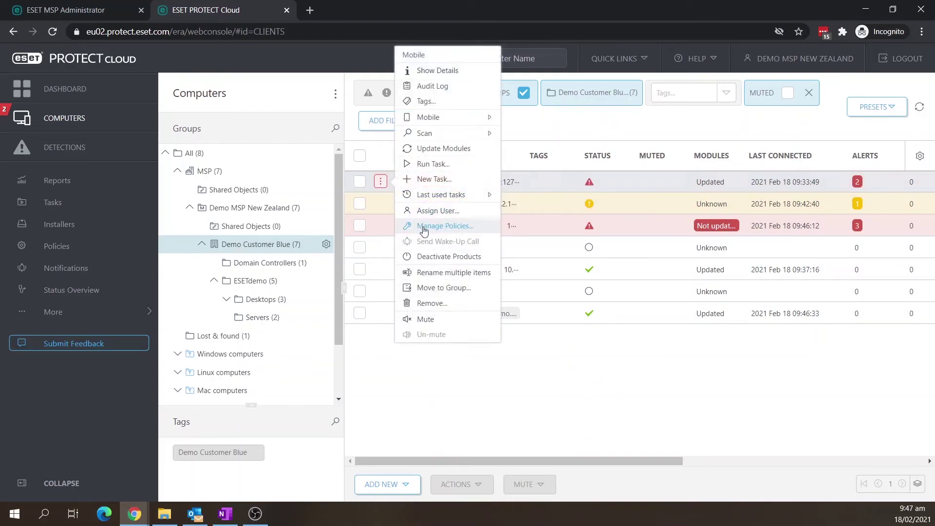
pyautogui.click(419, 225)
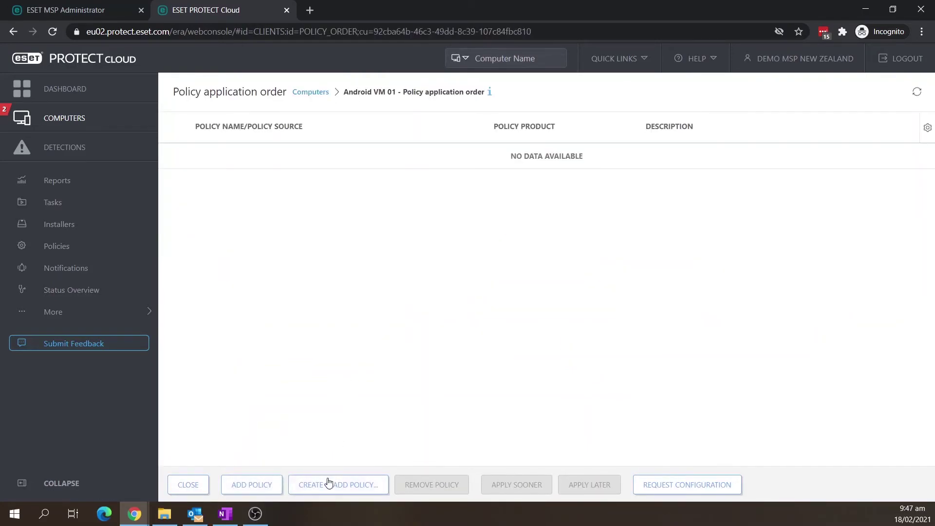
pyautogui.click(327, 483)
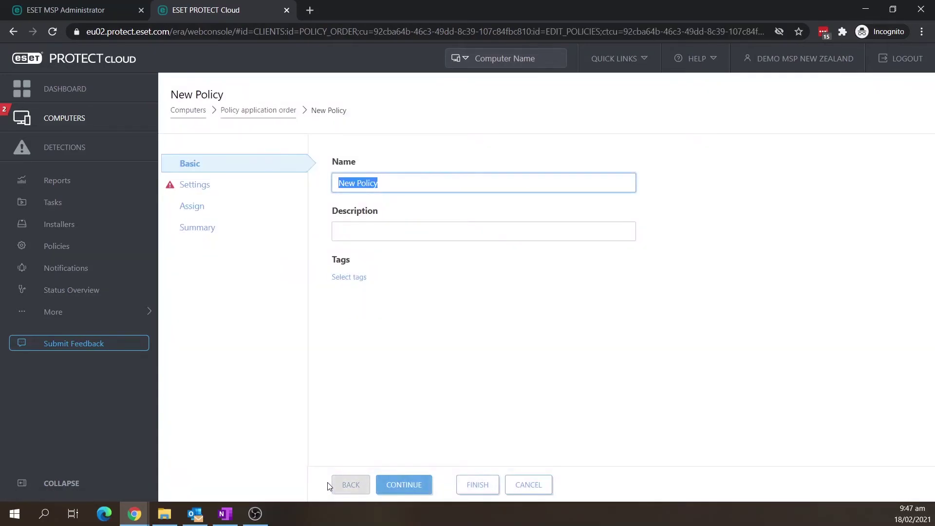
pyautogui.write('MDM-Policy')
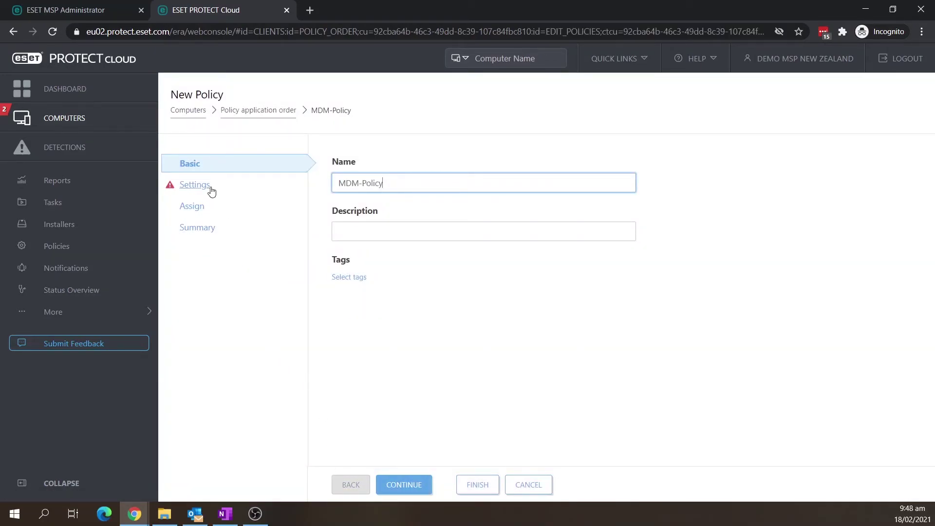
pyautogui.click(212, 192)
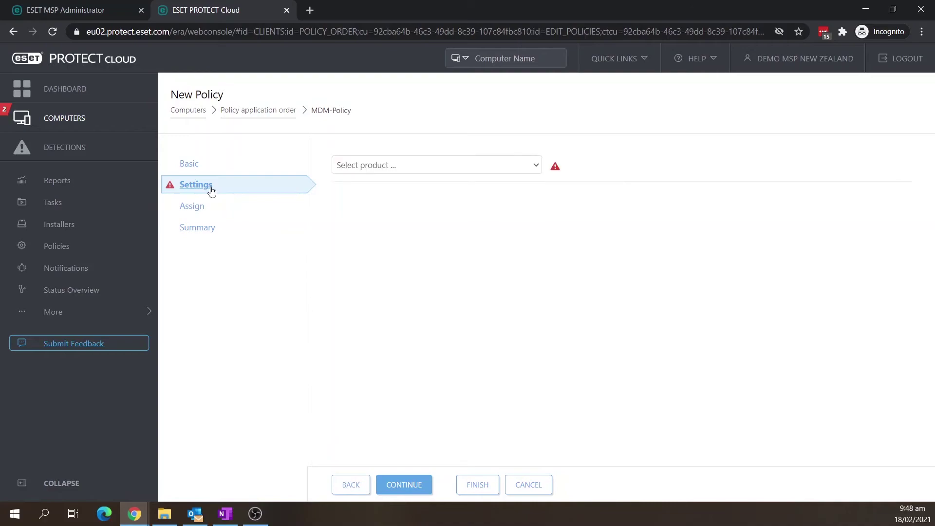
pyautogui.click(372, 166)
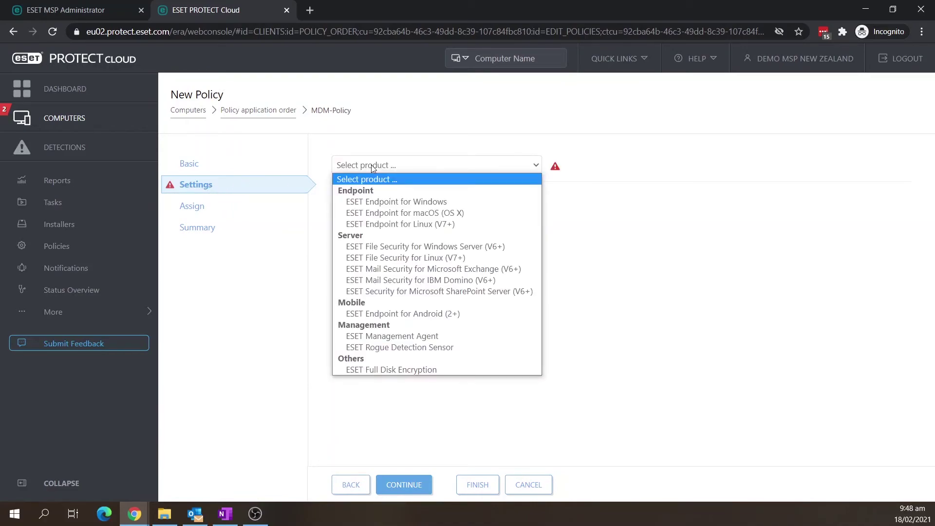
pyautogui.click(381, 313)
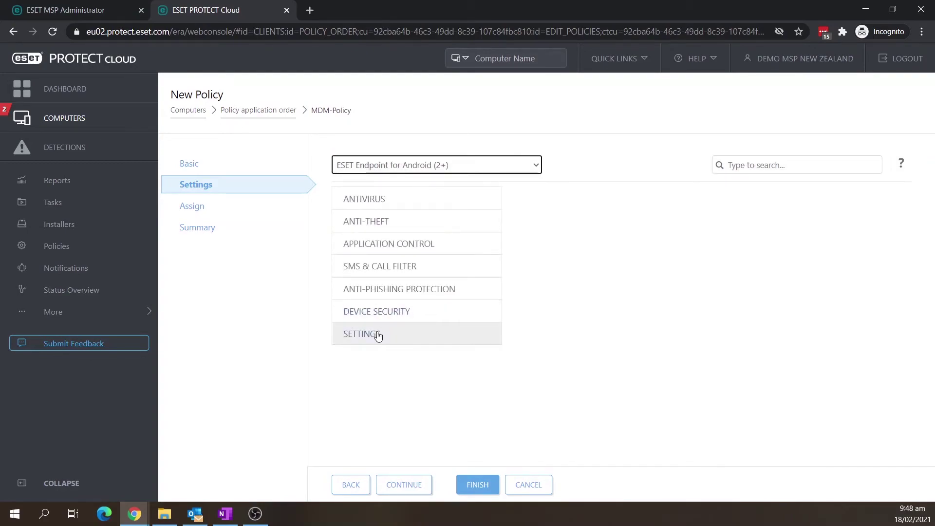
# Set and confirm an administrator password in MDM-Policy's general settings, then show the Anti-Theft section
pyautogui.click(378, 336)
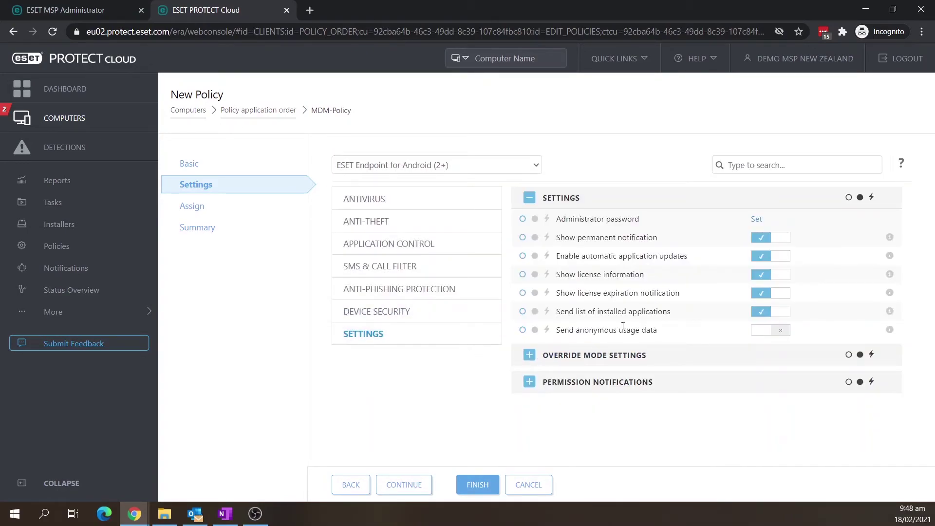
pyautogui.click(756, 219)
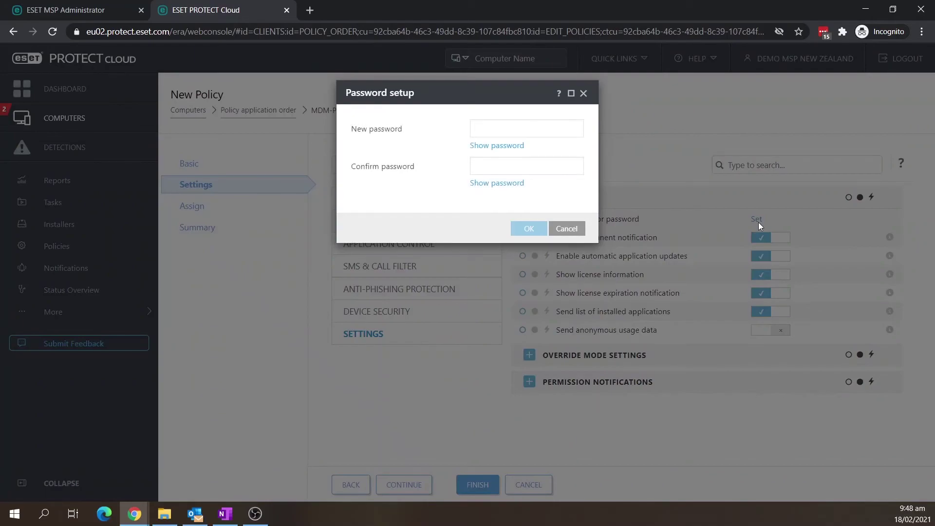
pyautogui.click(535, 129)
pyautogui.write('••••••••••')
pyautogui.click(516, 166)
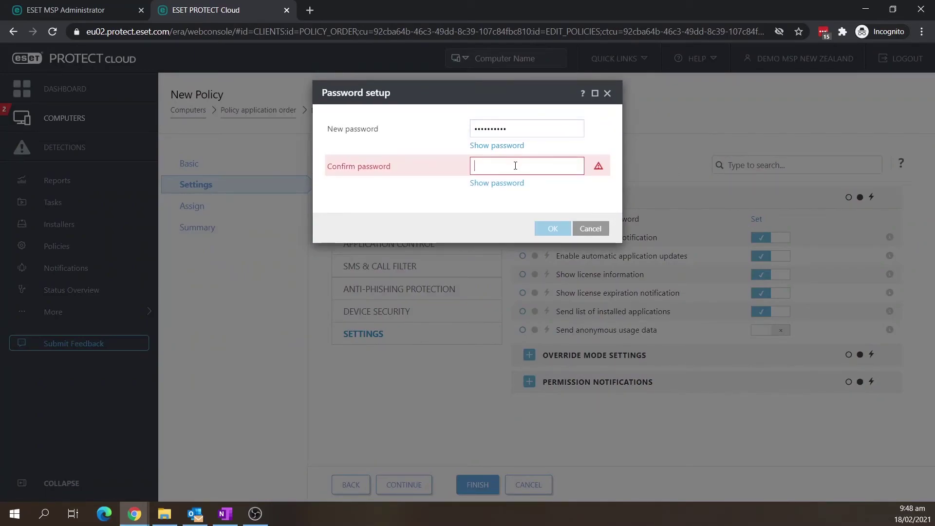
pyautogui.write('••••••••••')
pyautogui.click(553, 229)
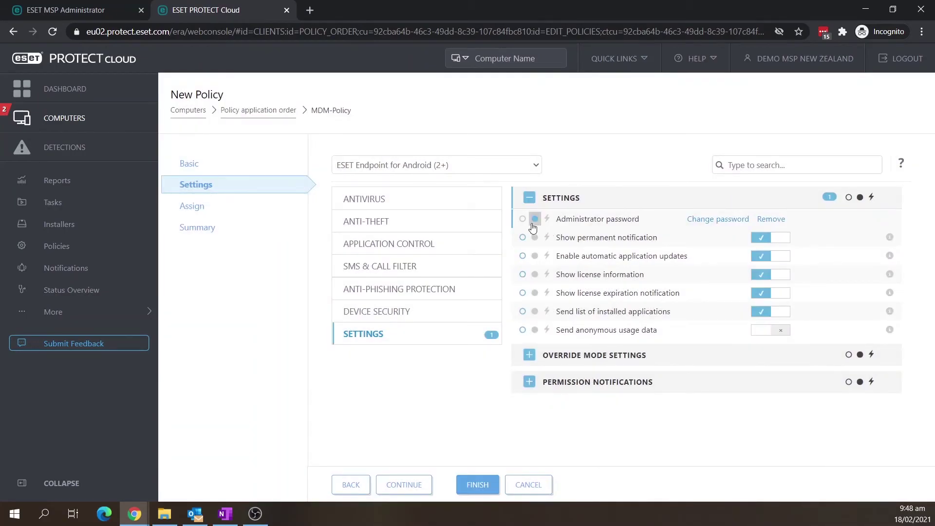
pyautogui.click(481, 226)
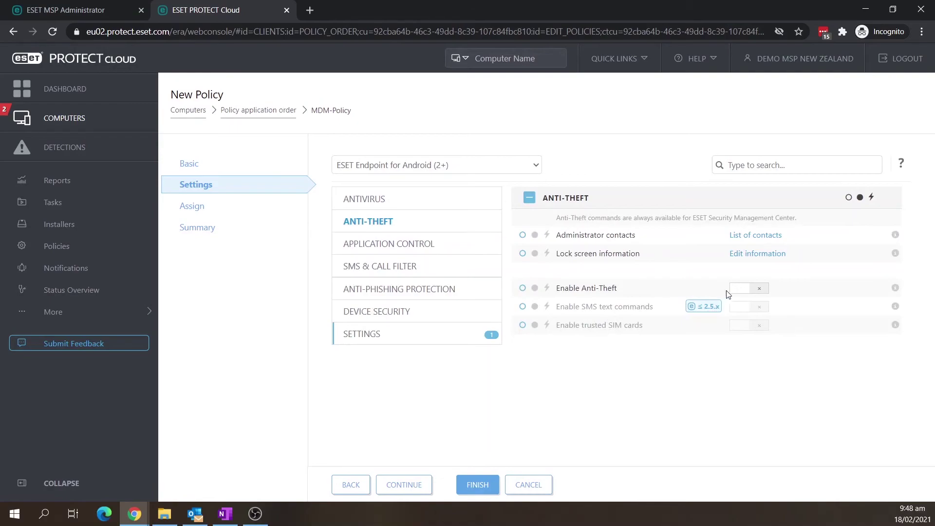
# Enable Anti-Theft and save lock screen information with the company name, contact e-mail and a custom message
pyautogui.click(738, 288)
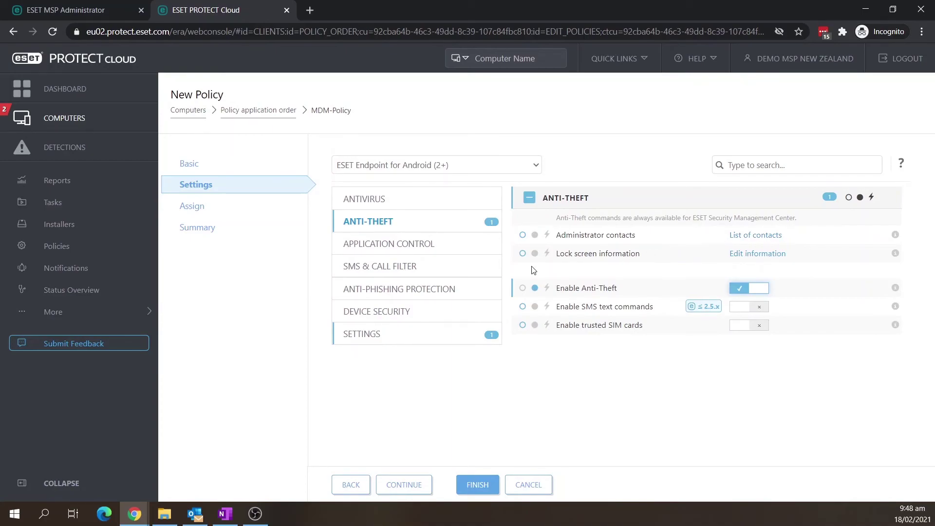
pyautogui.click(744, 254)
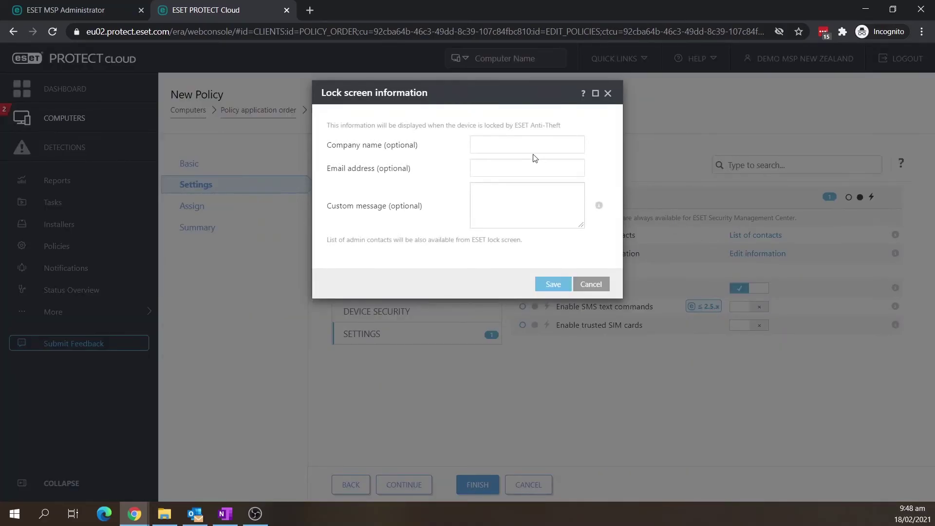
pyautogui.click(535, 150)
pyautogui.click(521, 172)
pyautogui.click(507, 191)
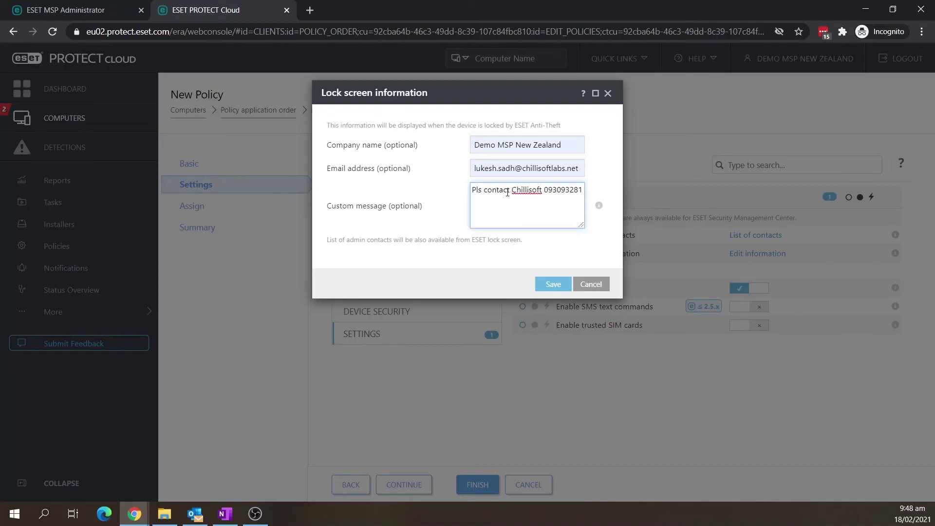
pyautogui.click(551, 284)
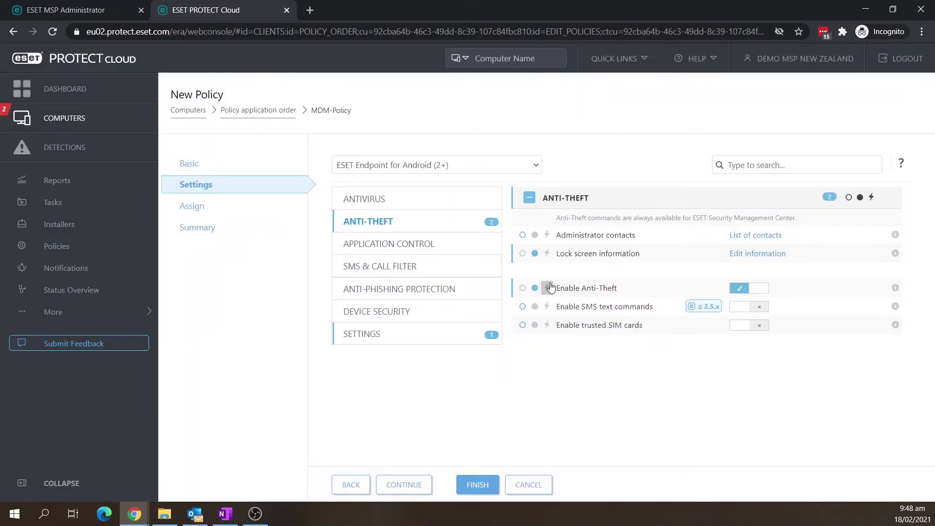
# Enable Application Control and app Blocking in MDM-Policy, then finish creating the policy
pyautogui.click(417, 247)
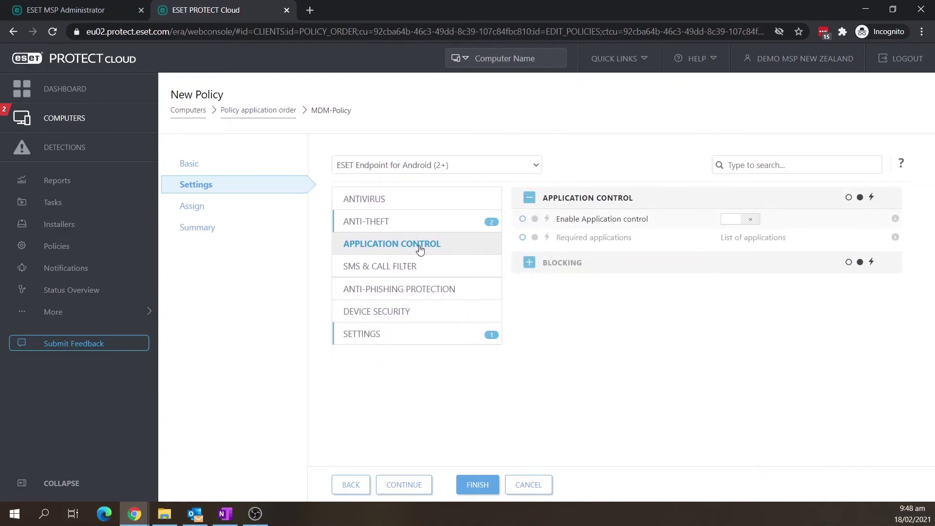
pyautogui.click(726, 221)
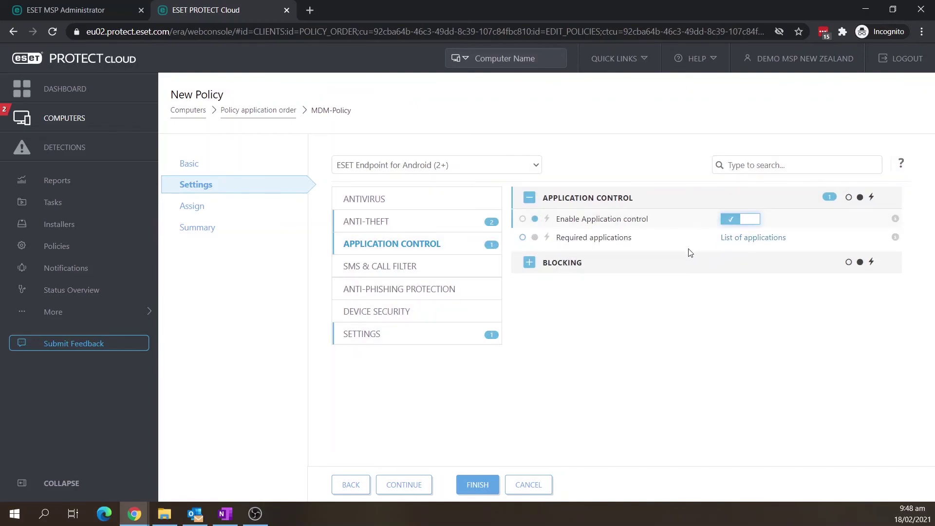
pyautogui.click(535, 267)
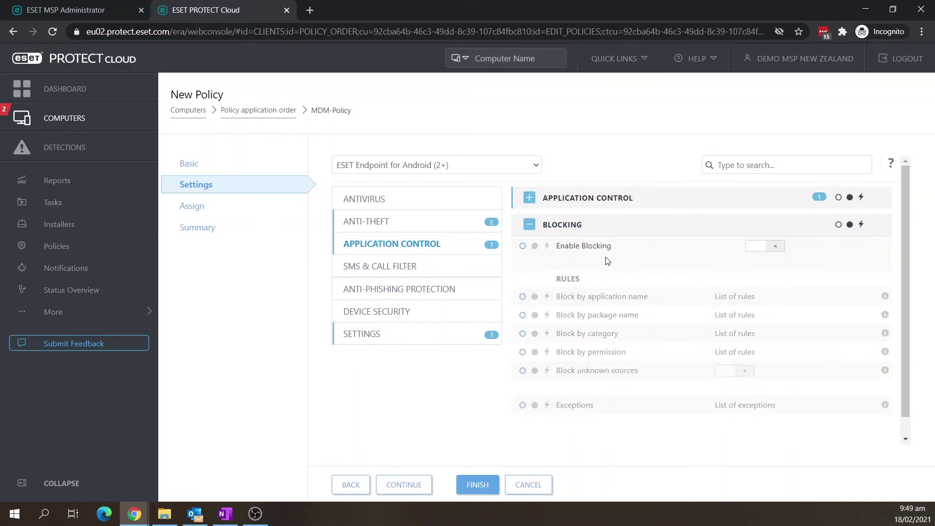
pyautogui.click(755, 247)
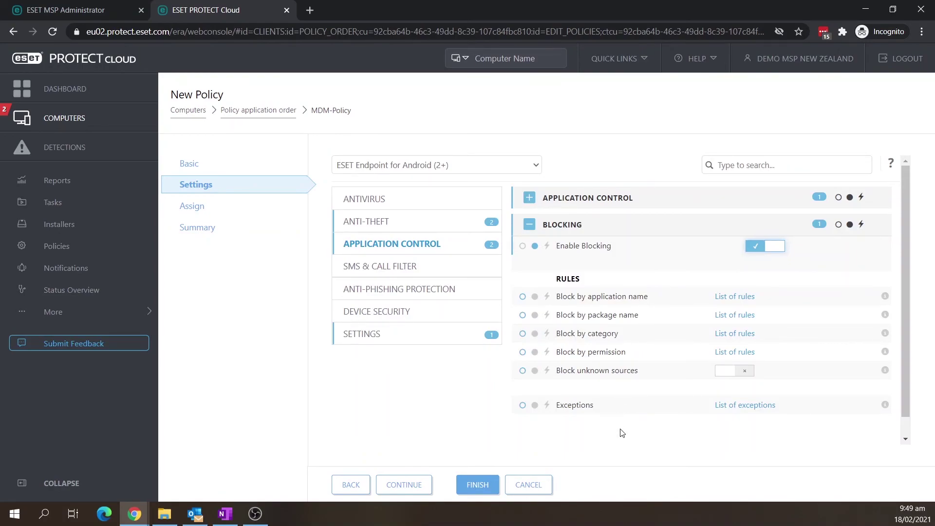
pyautogui.click(480, 485)
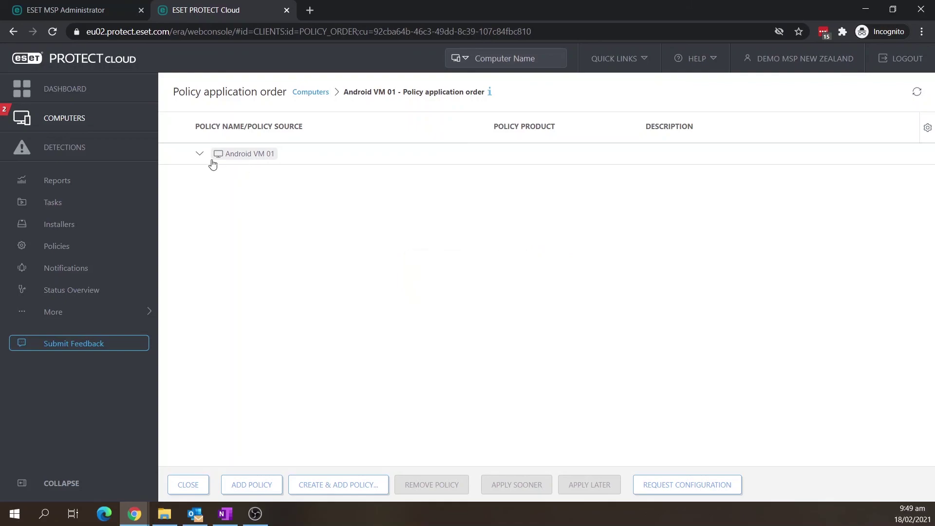
# Close Android VM 01's policy application order page to get back to the Computers list
pyautogui.click(186, 484)
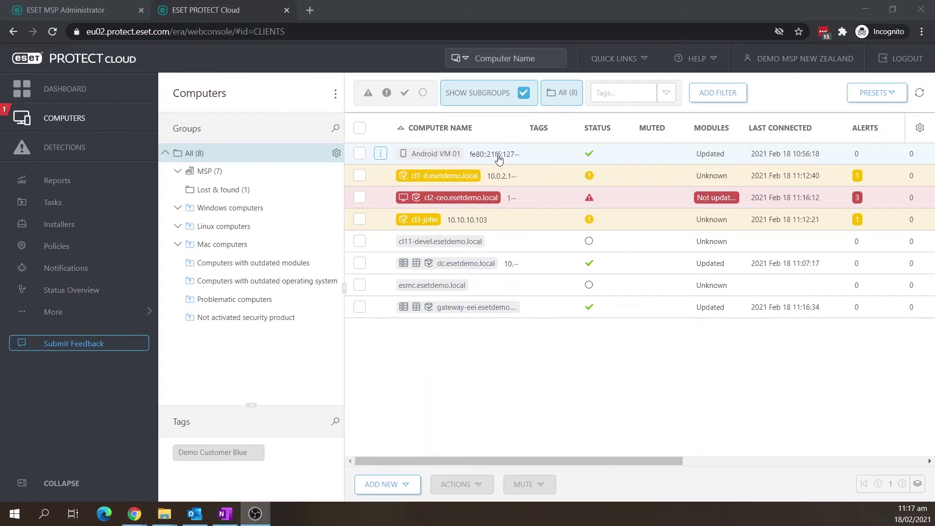
# Open Android VM 01's overview and expand its ANTI-THEFT commands menu (Siren, Lock, Unlock, Wipe)
pyautogui.click(449, 155)
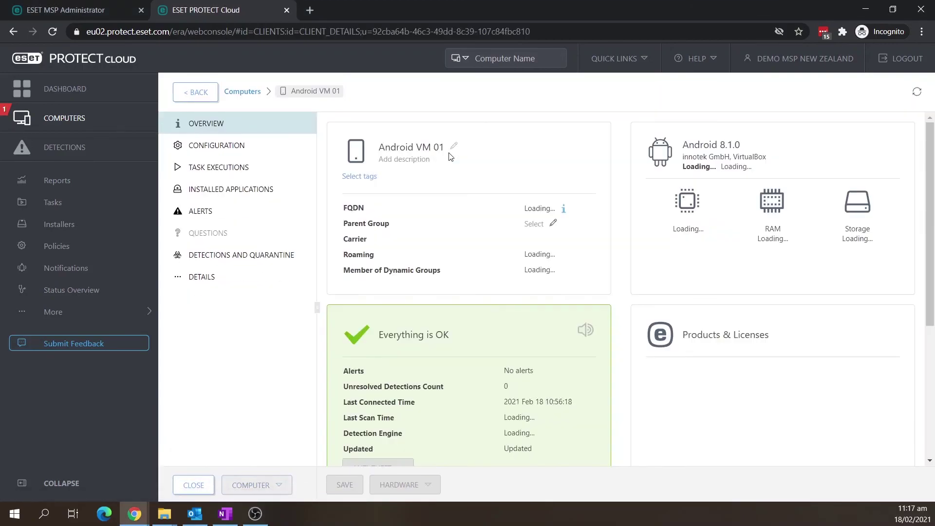
pyautogui.scroll(-1, 409, 397)
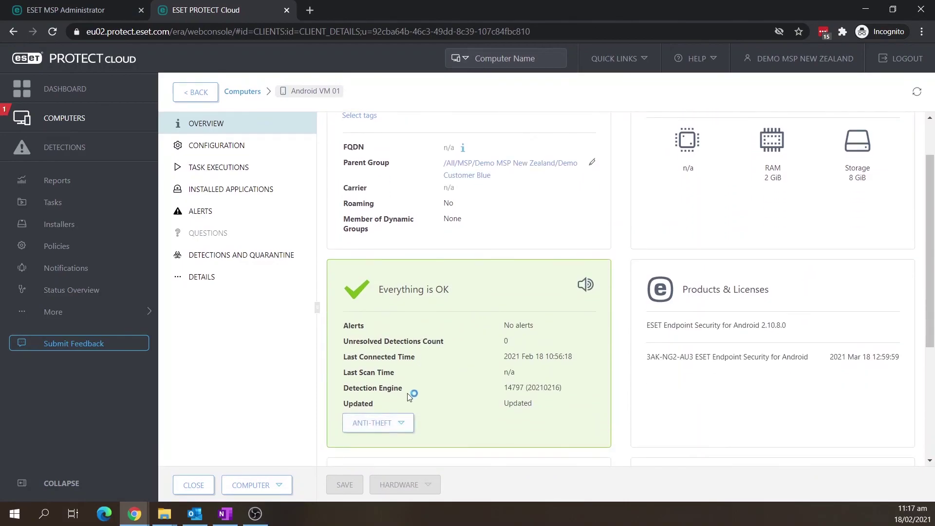
pyautogui.click(401, 429)
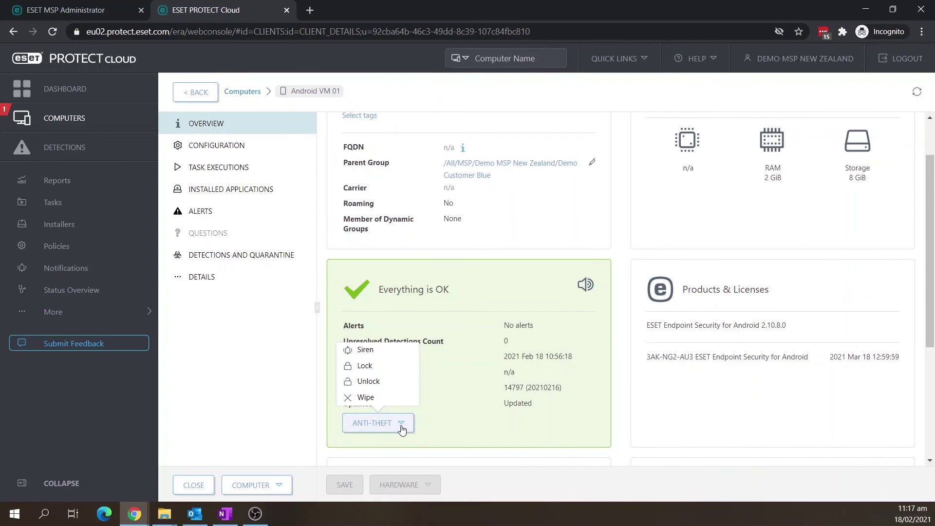